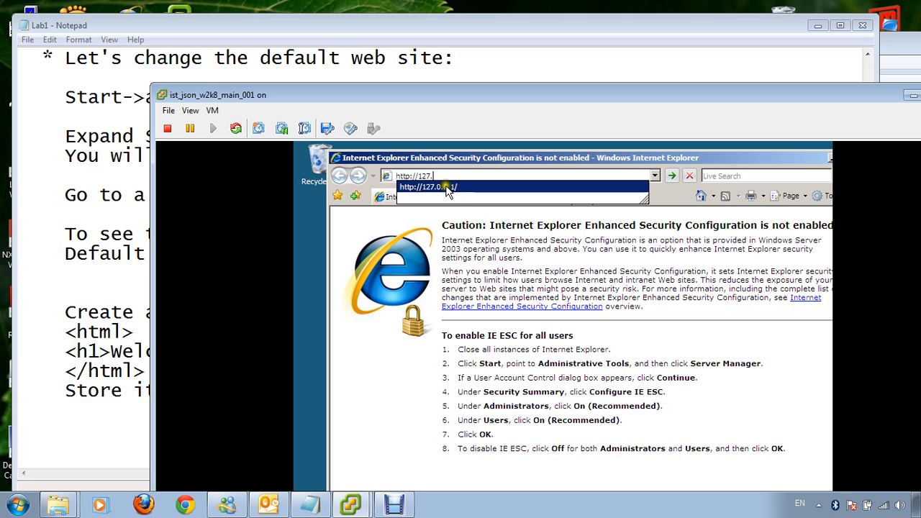
left_click(446, 188)
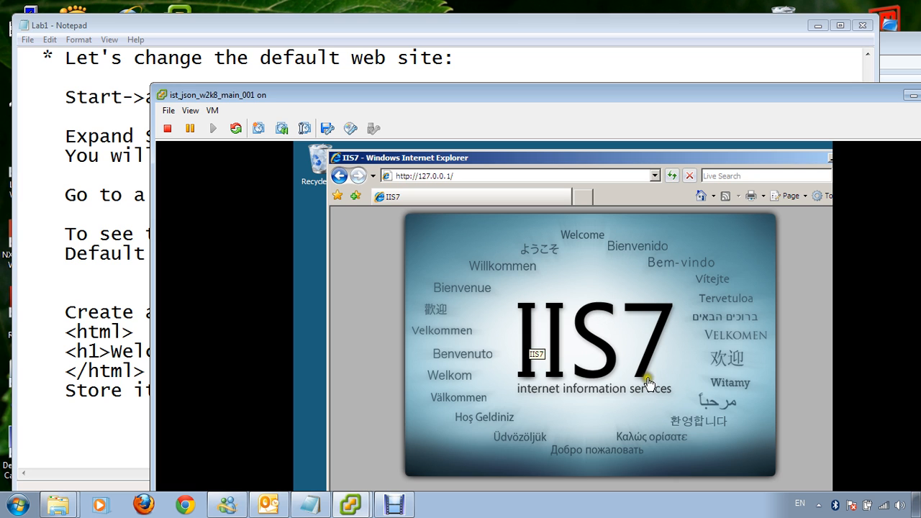
left_click_drag(354, 105, 223, 90)
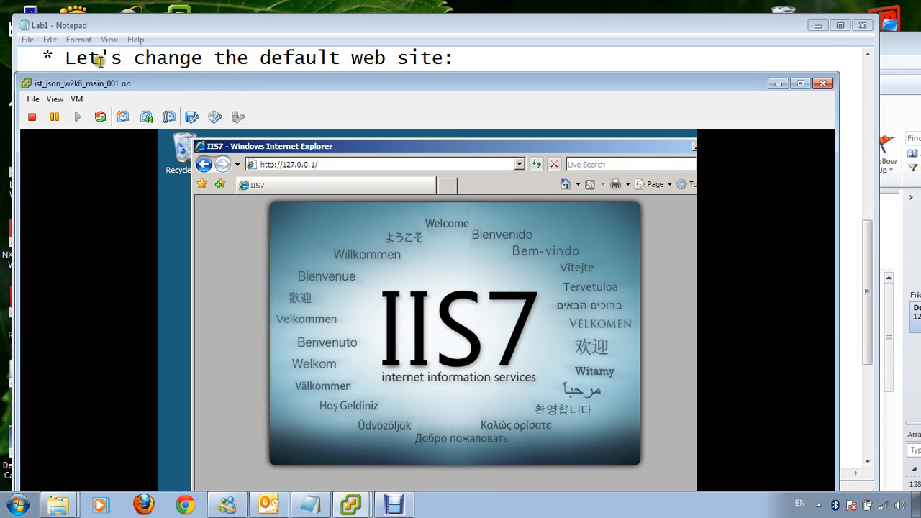
- Read the Lab1 notes on changing the default web site, highlighting the heading and the line on starting IIS manager
left_click_drag(68, 57, 449, 85)
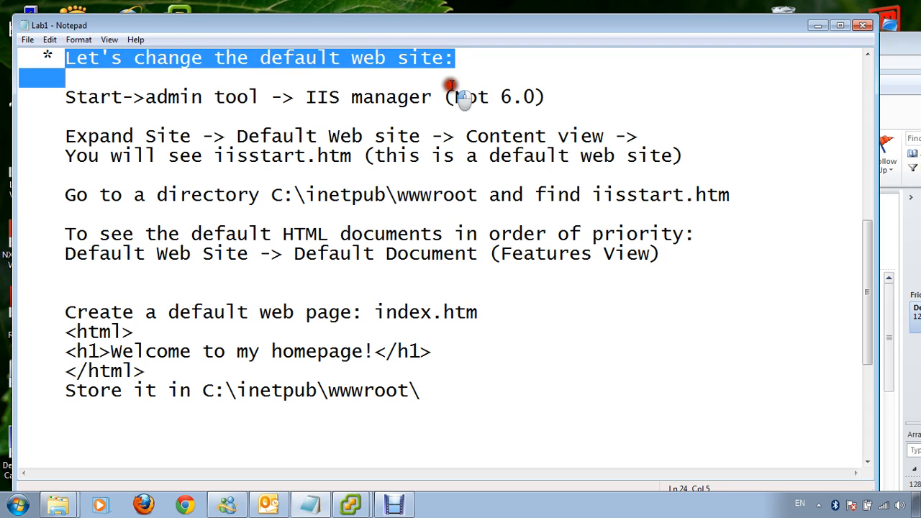
left_click(286, 99)
left_click_drag(64, 99, 547, 98)
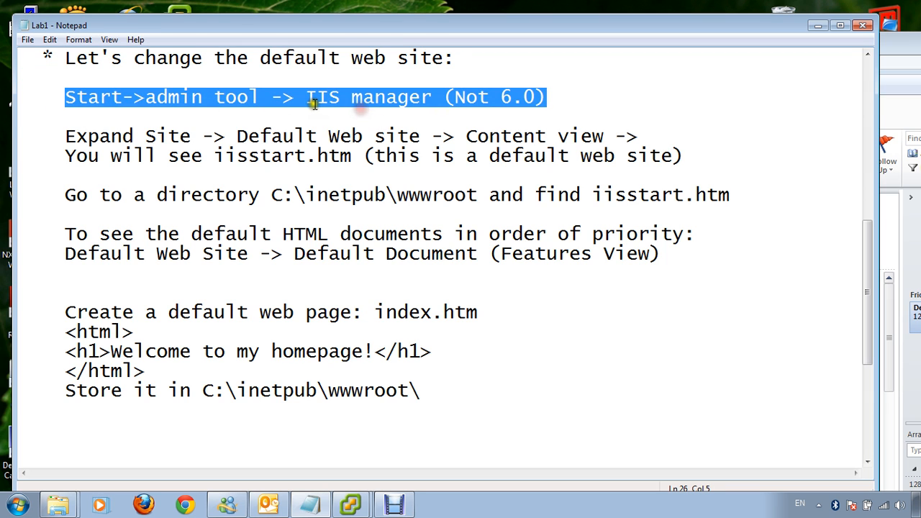
- Bring the virtual machine console forward and open Internet Information Services (IIS) Manager, not the 6.0 version
left_click_drag(653, 26, 644, 129)
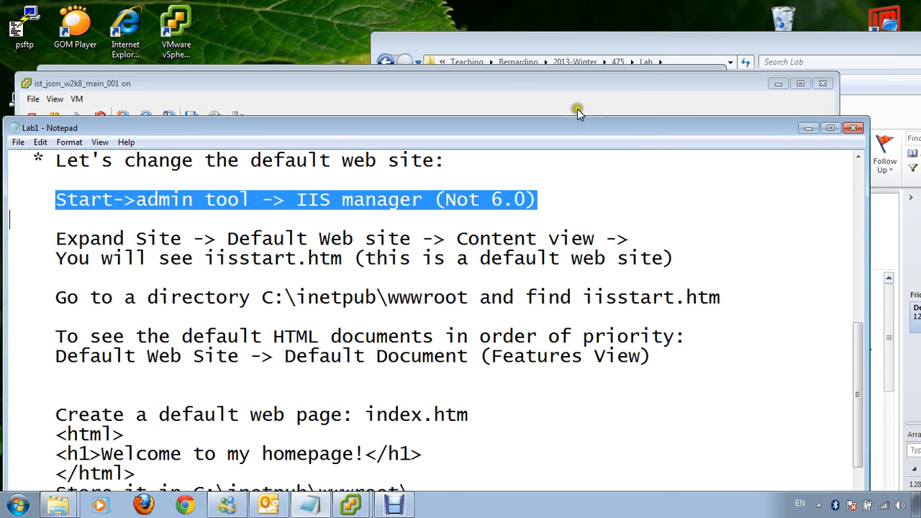
left_click(479, 77)
left_click_drag(487, 71, 539, 26)
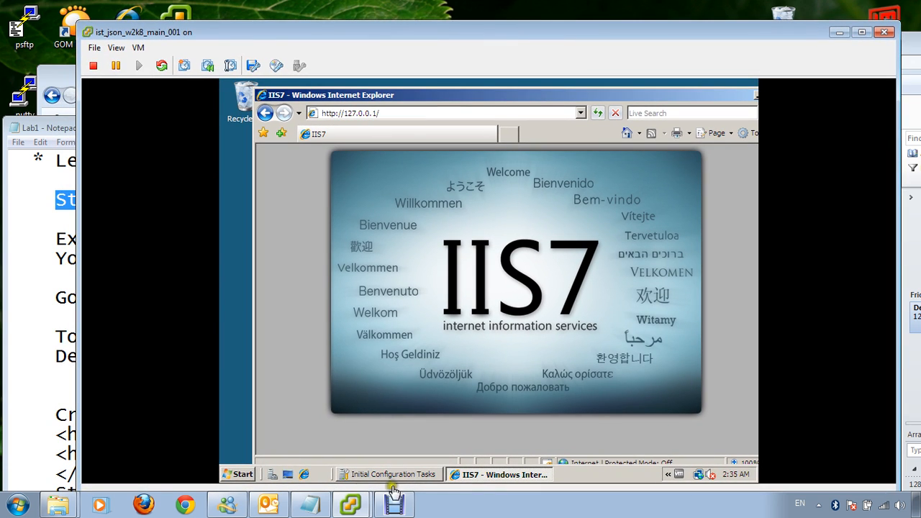
left_click(242, 473)
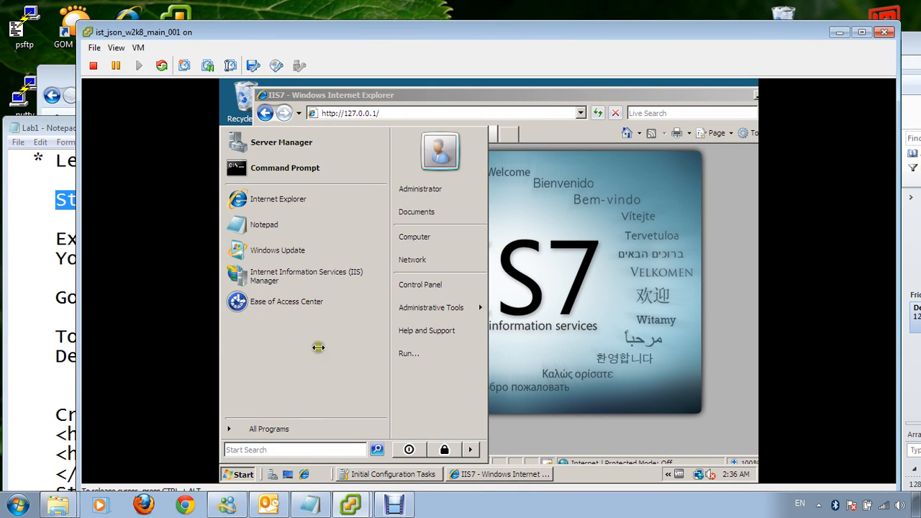
mouse_move(441, 308)
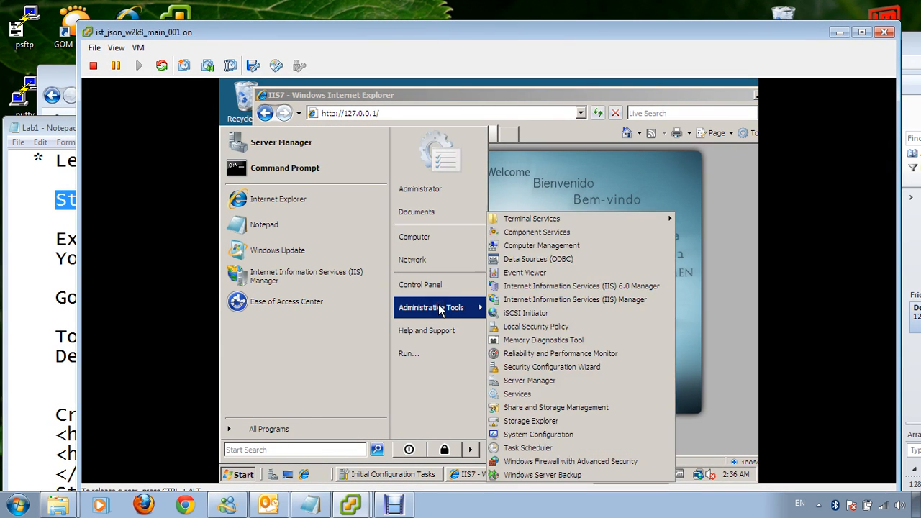
left_click(562, 302)
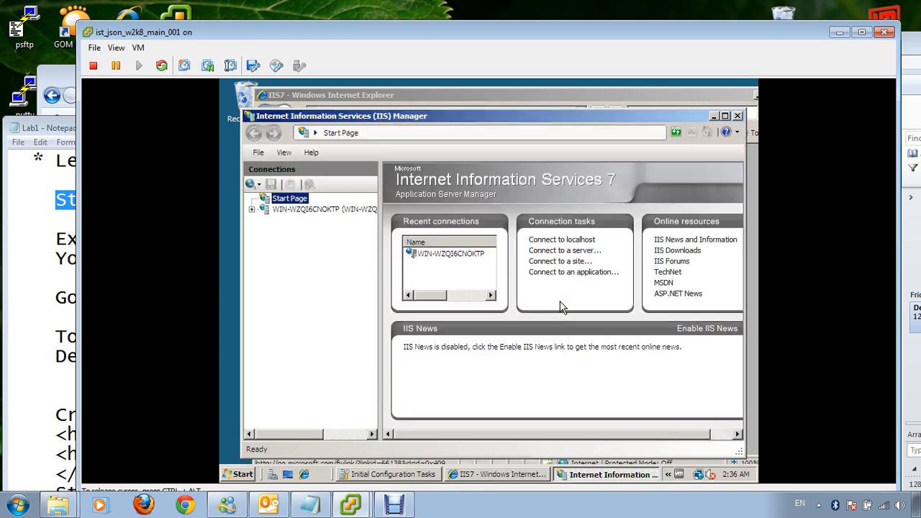
- Expand the server node and its Sites folder in the connections tree, and select Default Web Site
left_click(334, 210)
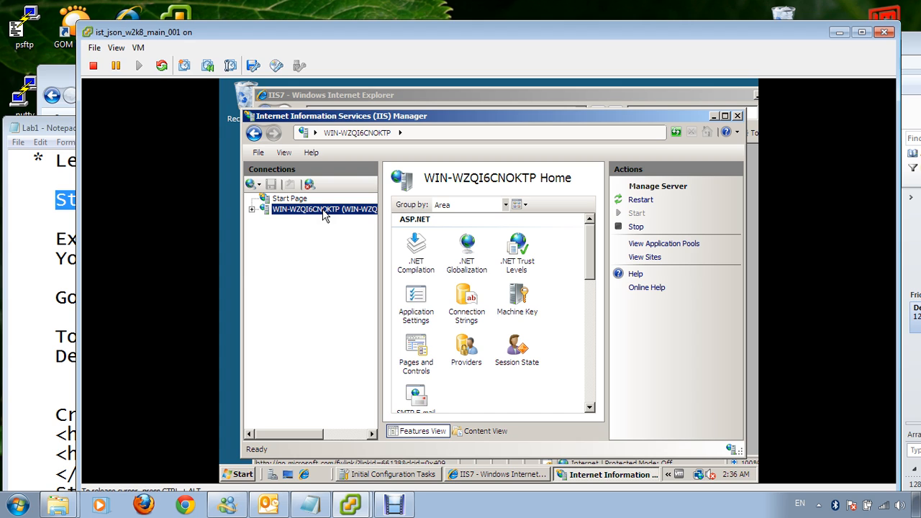
left_click(253, 209)
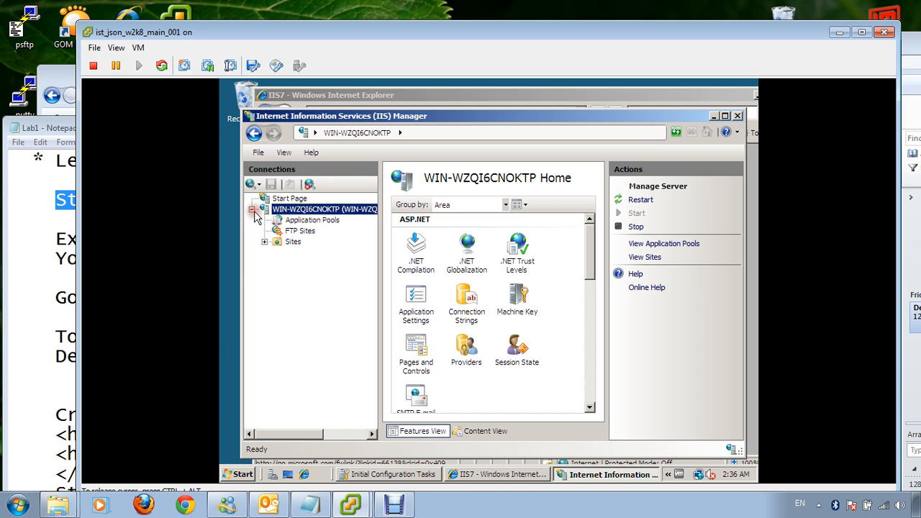
left_click(265, 242)
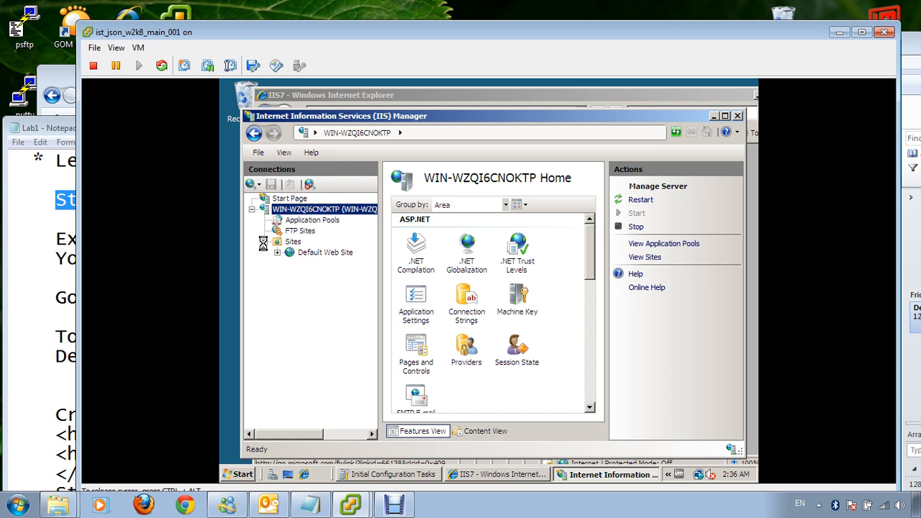
left_click(328, 254)
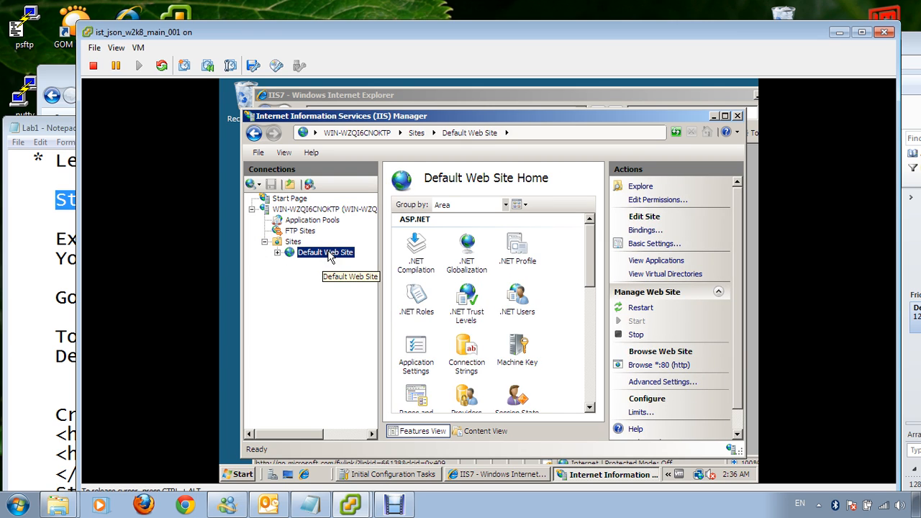
- Return to the Lab1 notes and highlight the words "Content view" in the Default Web site instruction
left_click_drag(272, 33, 386, 31)
left_click_drag(182, 128, 192, 76)
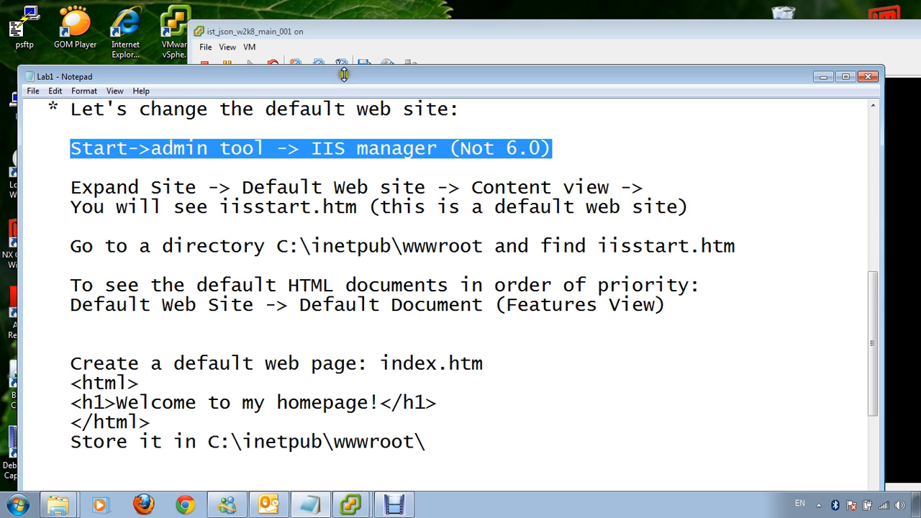
left_click_drag(460, 187, 601, 188)
- Show the Default Web Site in Content View in IIS Manager and select iisstart.htm
left_click_drag(297, 31, 232, 15)
left_click(343, 295)
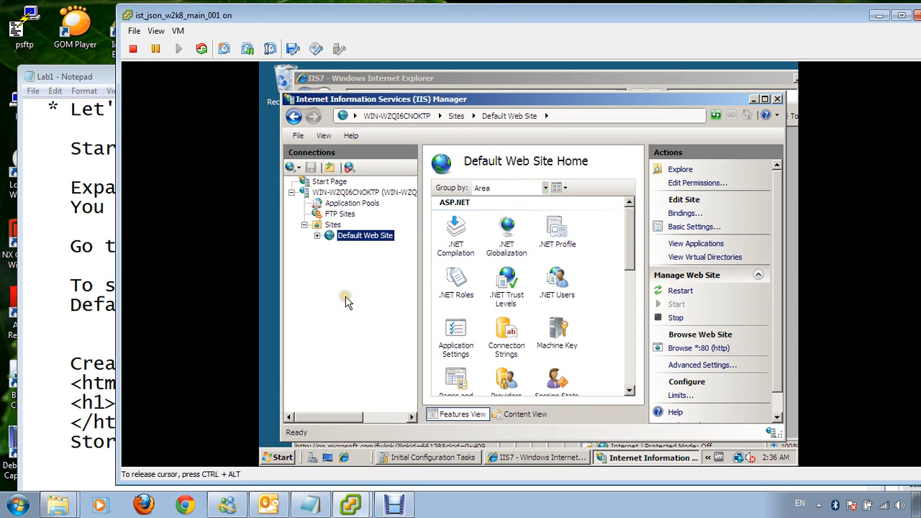
left_click(515, 415)
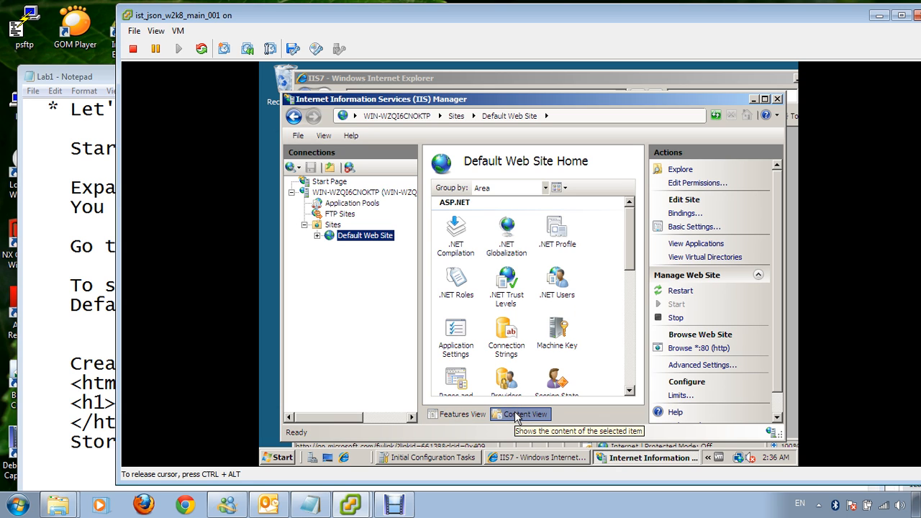
left_click(454, 228)
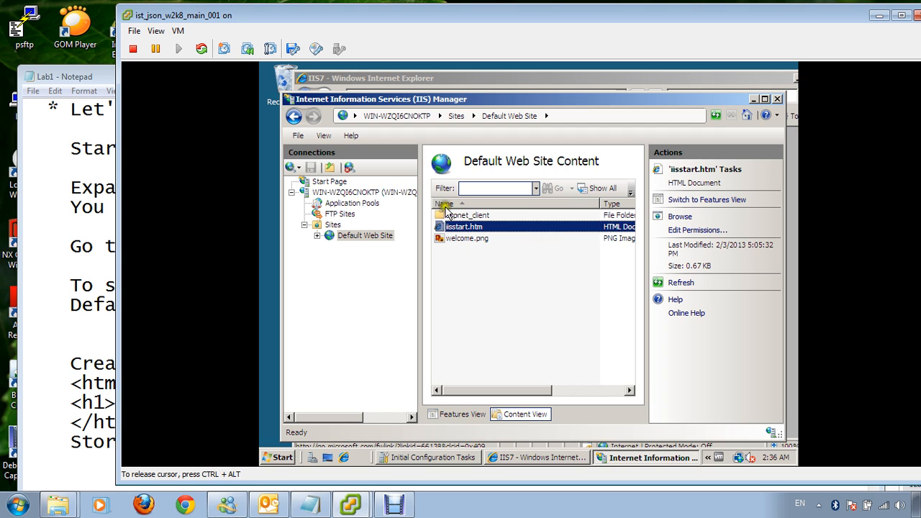
- Check the IIS7 welcome page in the browser, then return to the Default Web Site content in IIS Manager
left_click(470, 79)
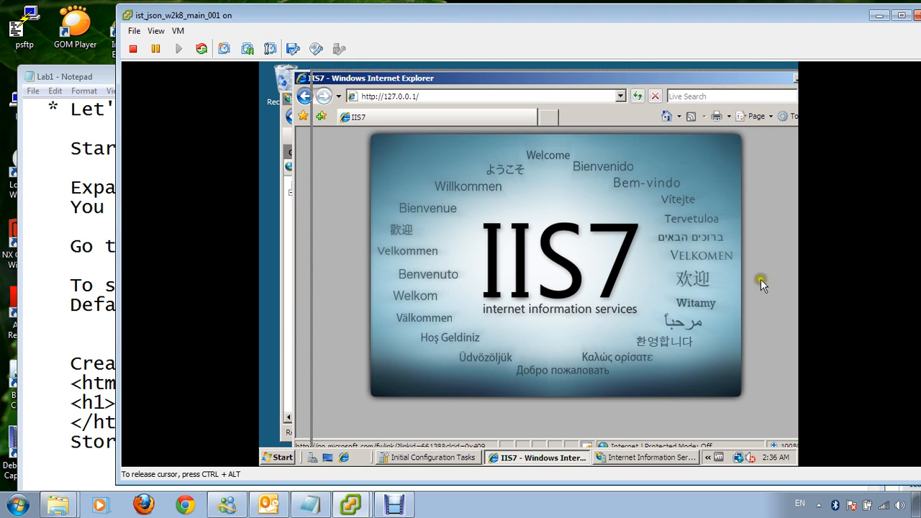
left_click(284, 326)
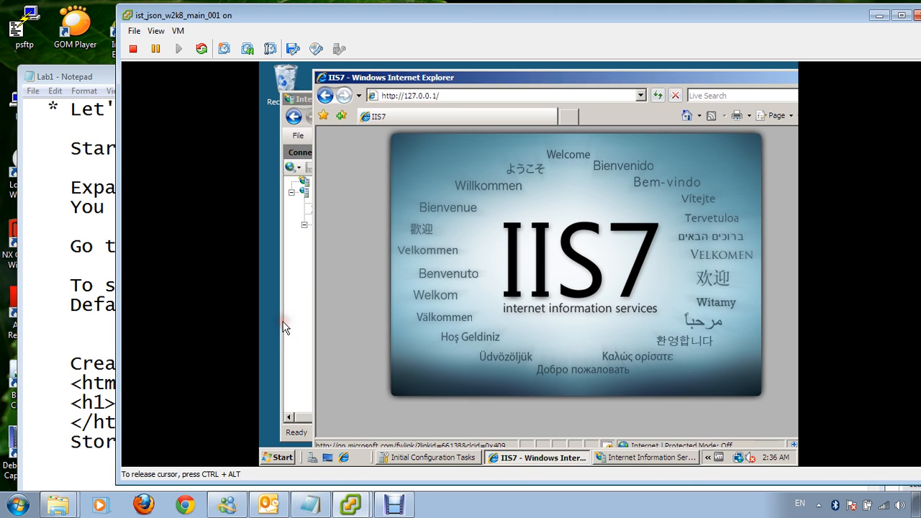
left_click(284, 327)
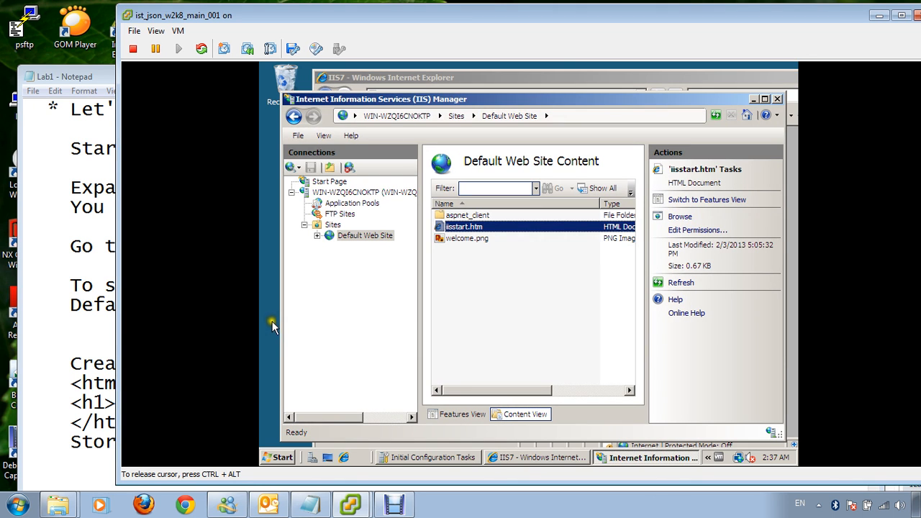
- Highlight the directory C:\inetpub\wwwroot and the file name iisstart.htm in the Lab1 notes
left_click_drag(80, 78, 83, 64)
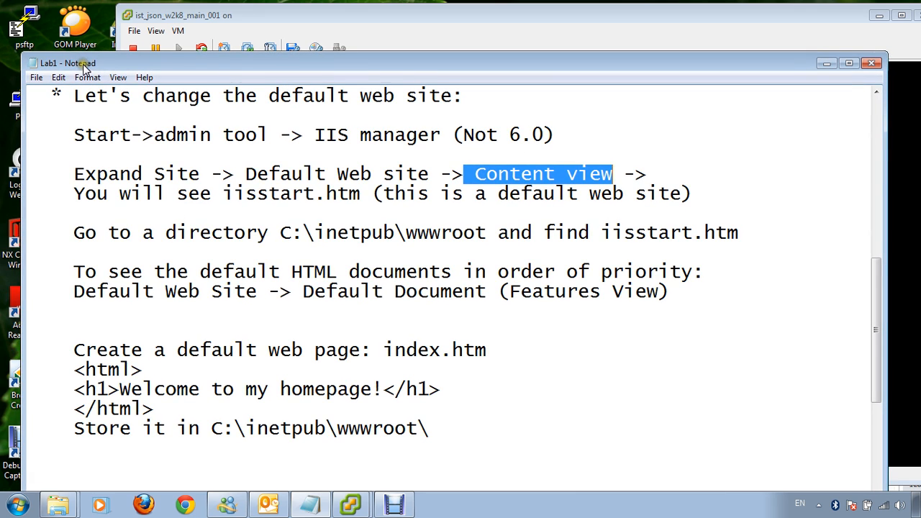
left_click(75, 237)
left_click_drag(279, 232, 485, 232)
left_click_drag(602, 232, 740, 234)
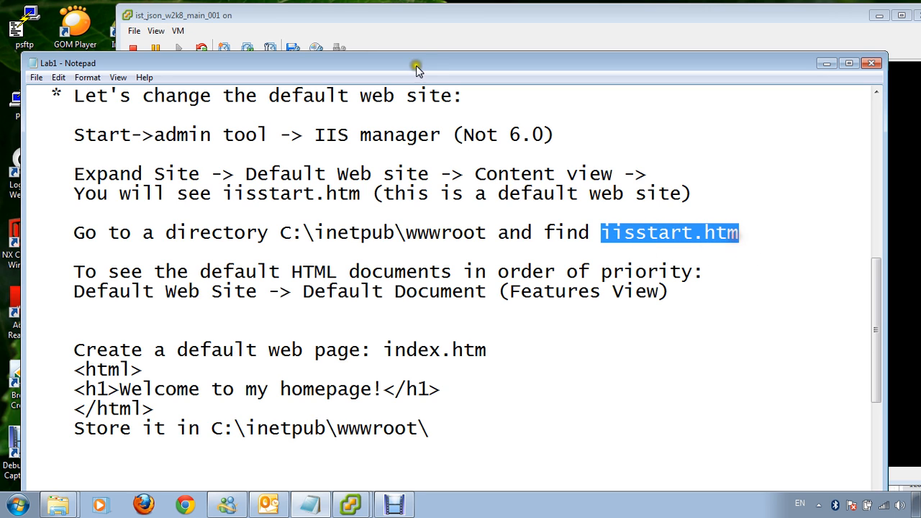
- Browse to C:\inetpub\wwwroot on the virtual machine and select the iisstart HTML document
left_click(424, 15)
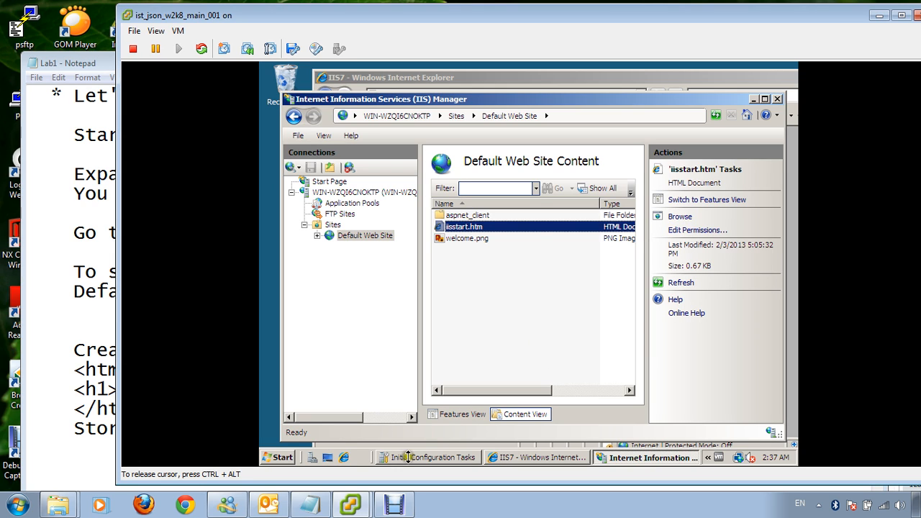
left_click(282, 459)
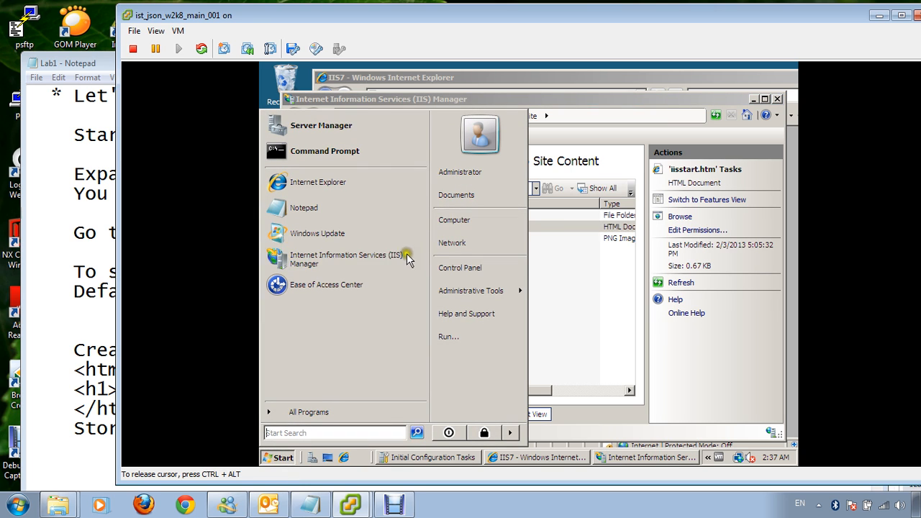
left_click(464, 230)
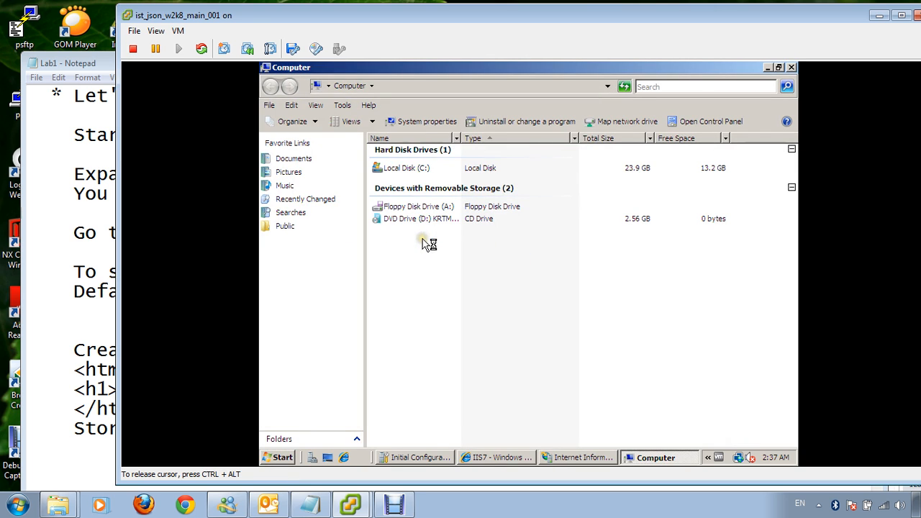
double_click(415, 168)
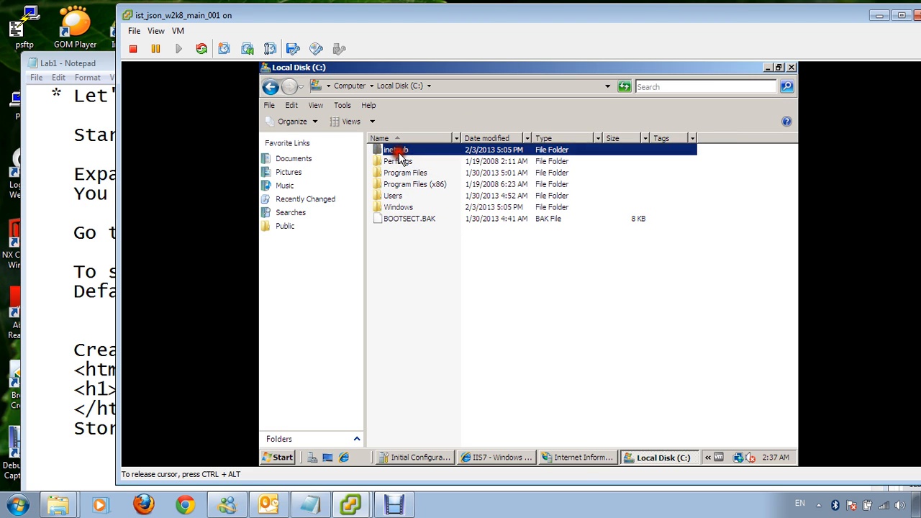
double_click(395, 150)
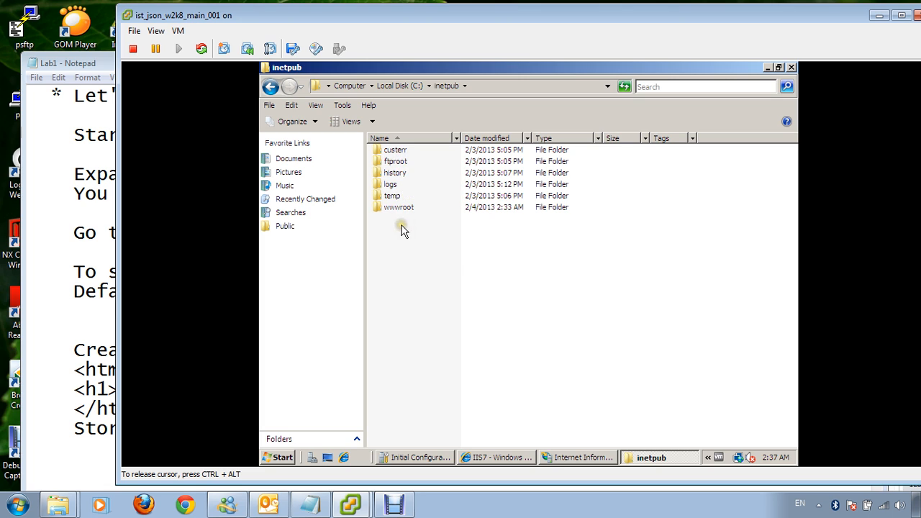
left_click(399, 213)
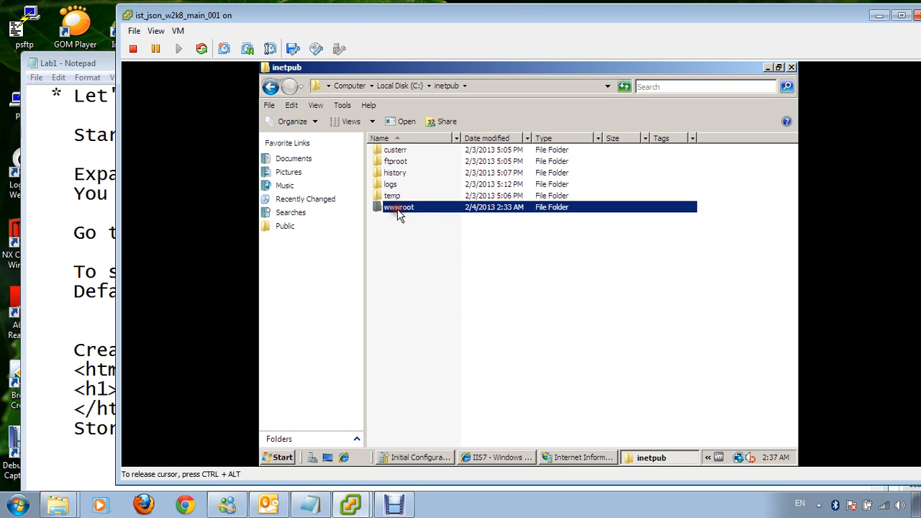
double_click(398, 210)
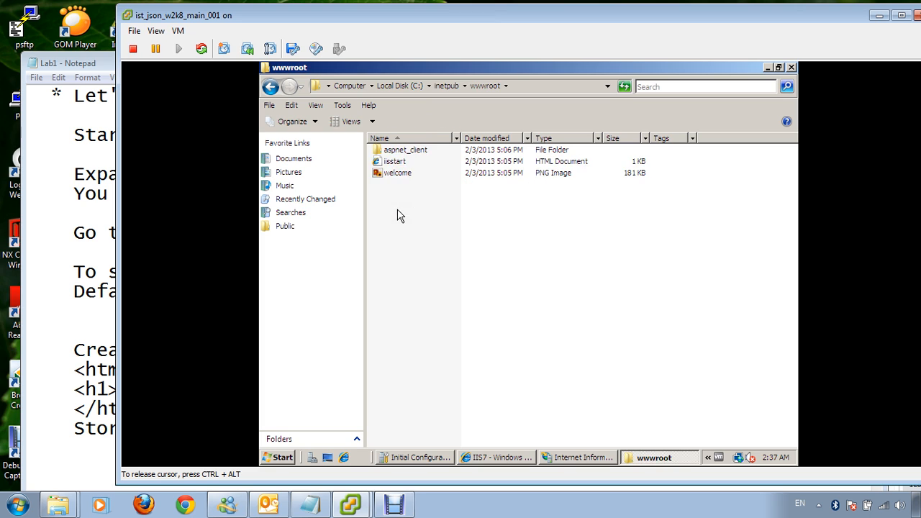
left_click(396, 162)
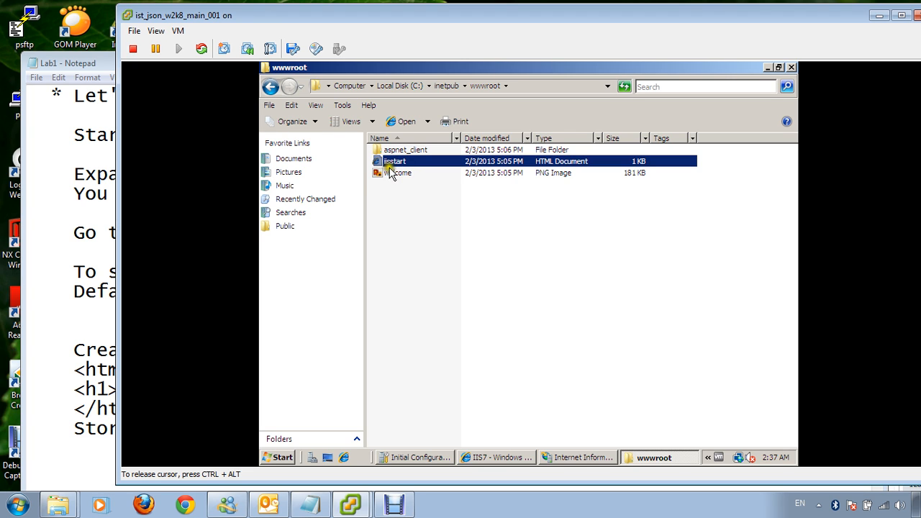
- Highlight the Lab1 notes line on default HTML documents in order of priority and its Features View reference
left_click(107, 57)
left_click_drag(107, 57, 106, 54)
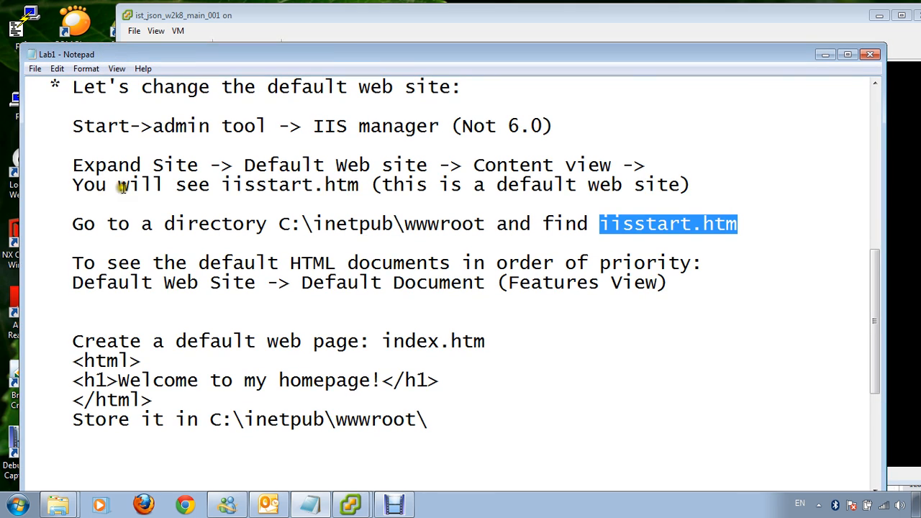
left_click_drag(73, 263, 702, 264)
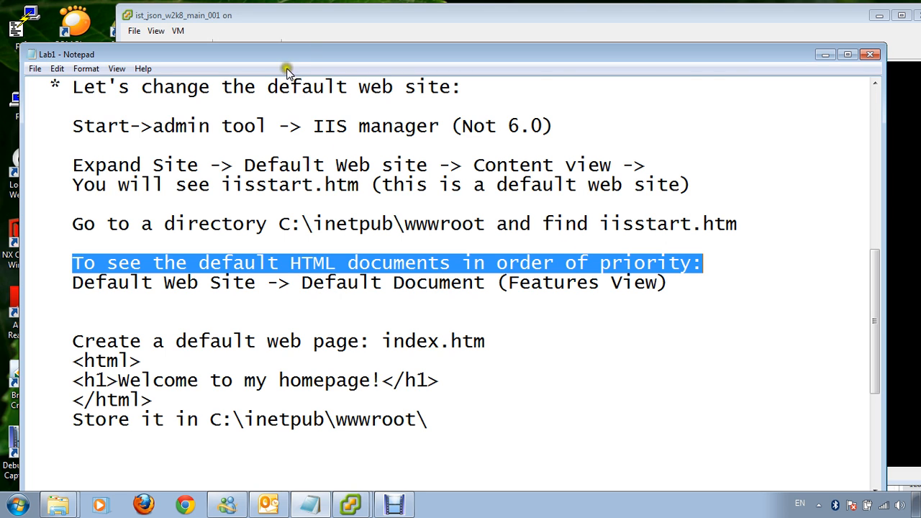
left_click_drag(510, 284, 656, 288)
- Minimize the wwwroot folder window and show the Default Web Site in Features View in IIS Manager
left_click(314, 27)
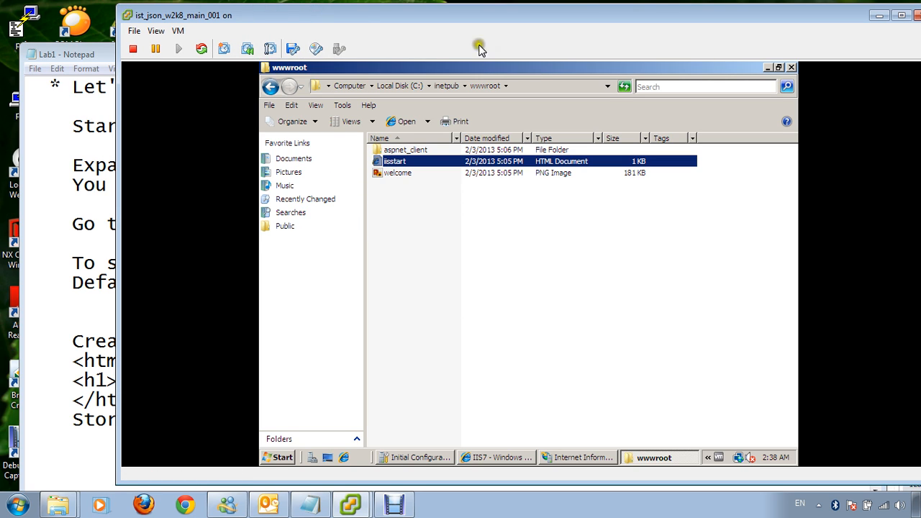
left_click(768, 69)
left_click(365, 226)
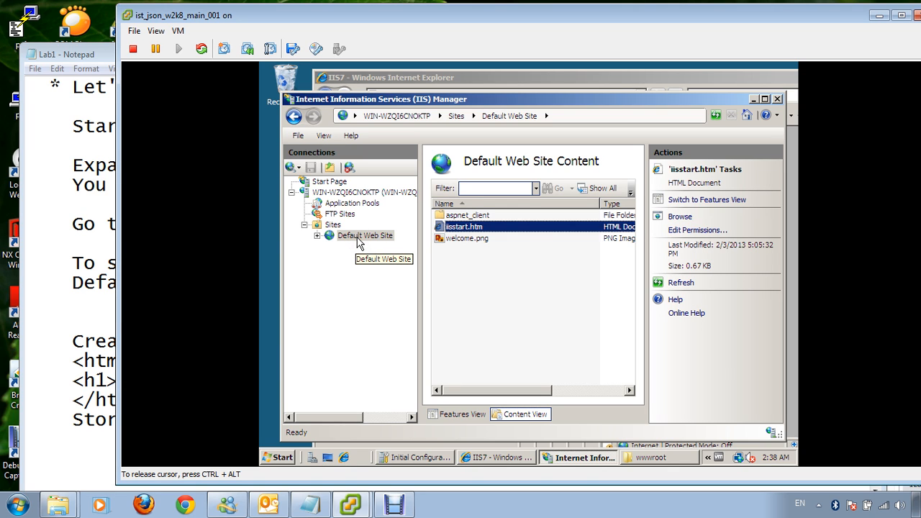
left_click(455, 414)
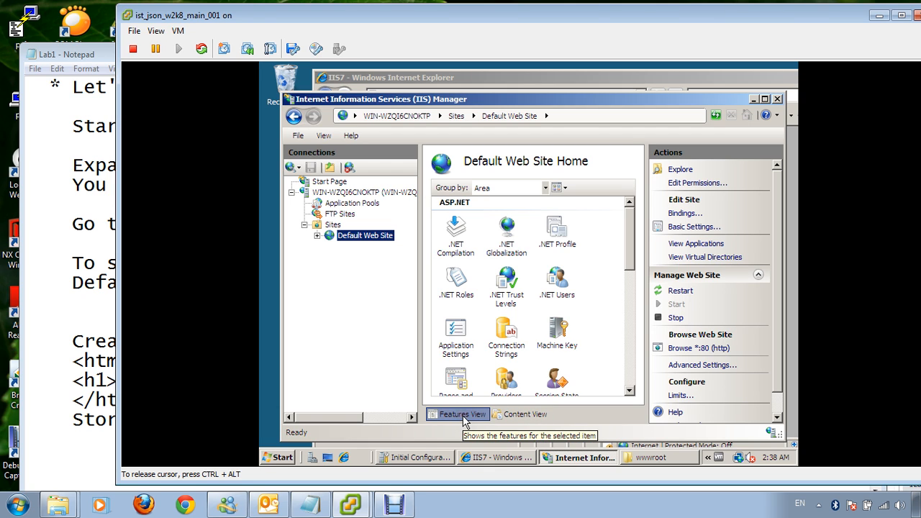
- Open the Default Document settings of the Default Web Site and compare the priority of iisstart.htm with index.htm
scroll(626, 263, "down", 3)
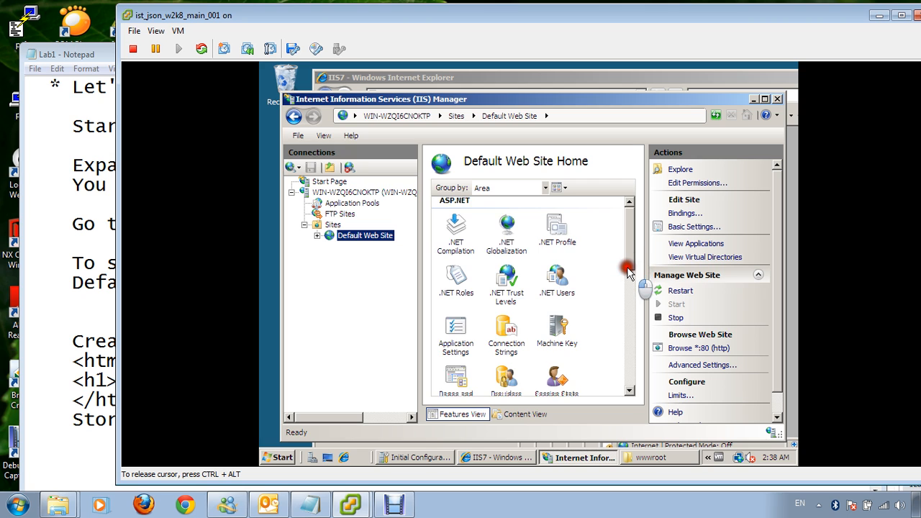
scroll(626, 316, "down", 5)
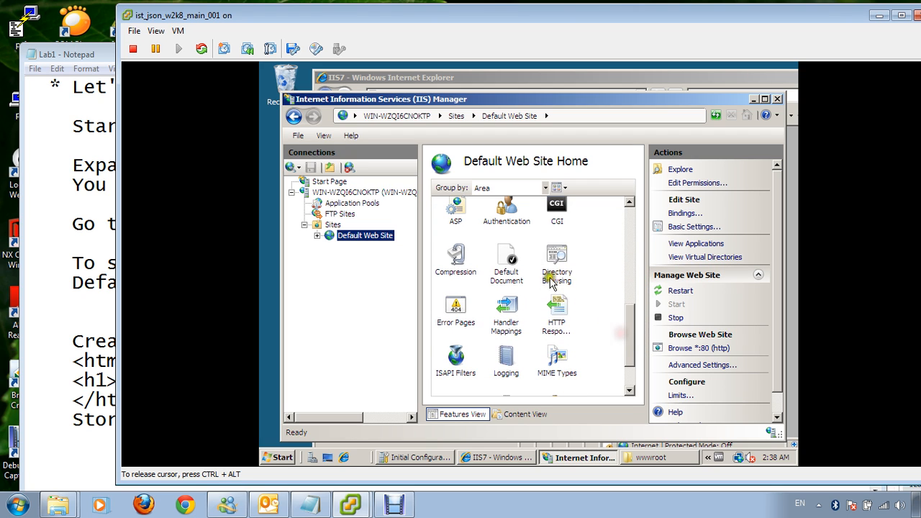
double_click(512, 259)
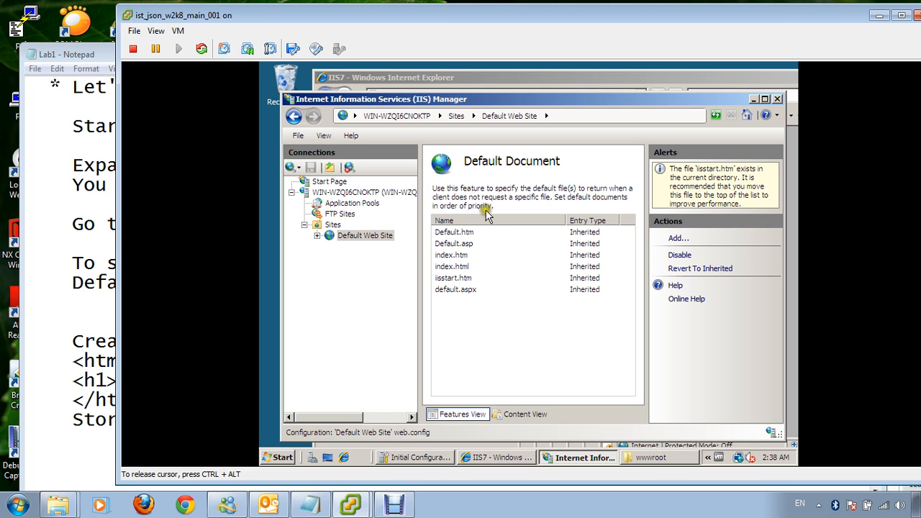
left_click(463, 258)
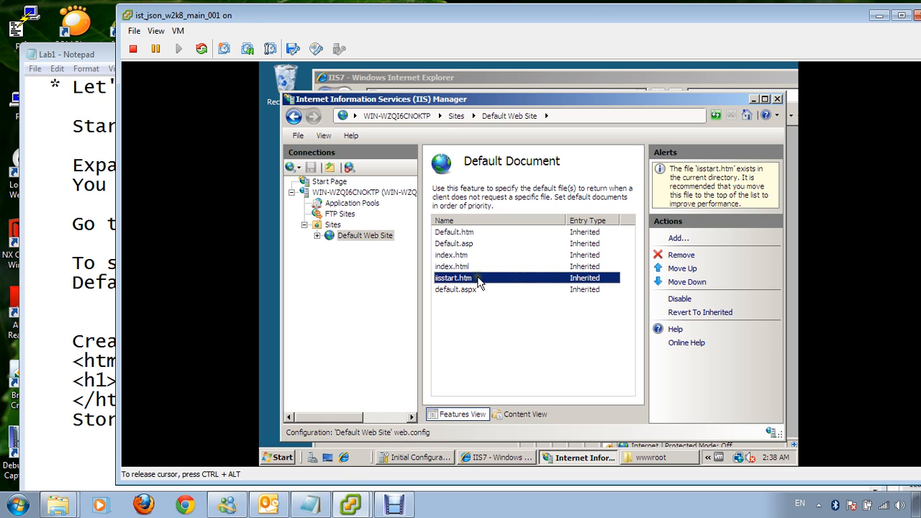
left_click(460, 256)
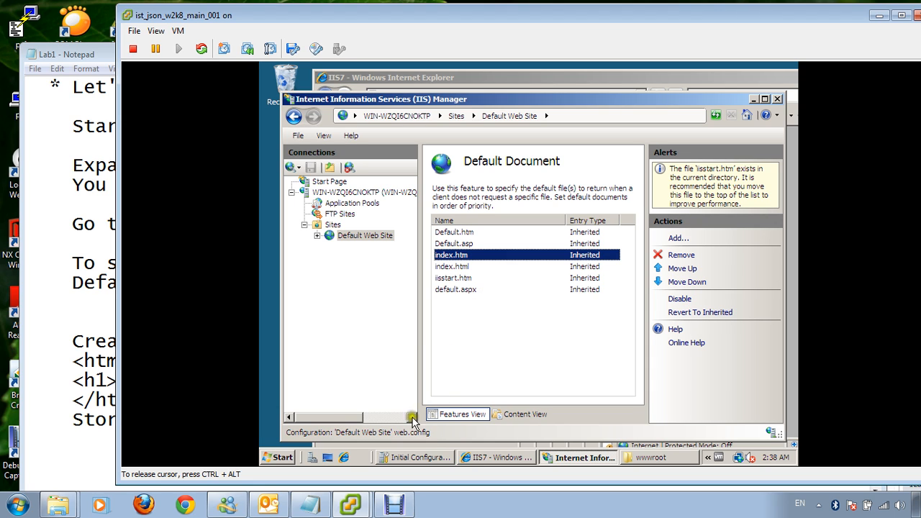
- Open a blank Notepad document on the virtual machine and highlight the file name index.htm in the Lab1 notes
left_click(283, 457)
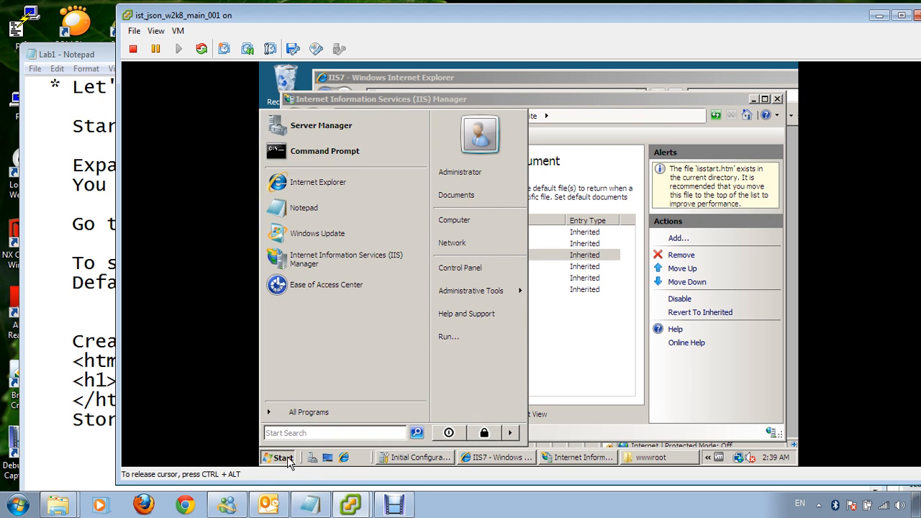
left_click(305, 205)
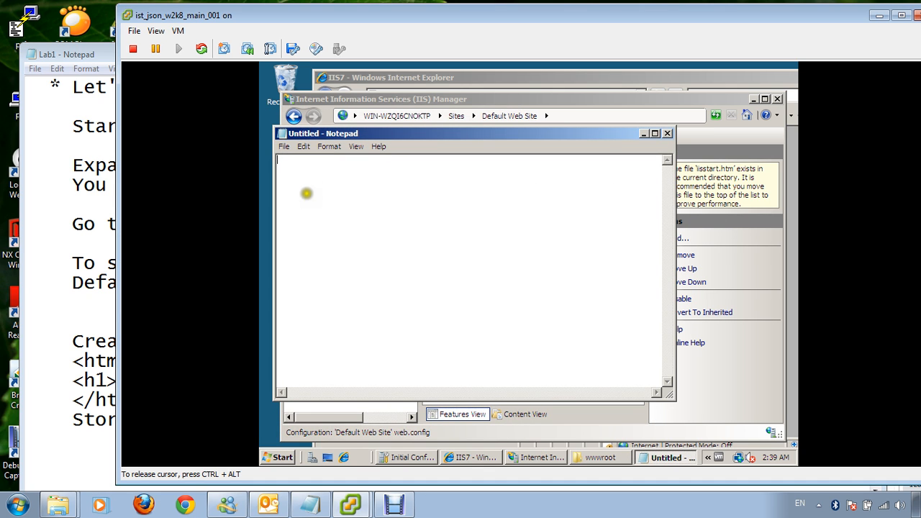
left_click_drag(211, 14, 428, 14)
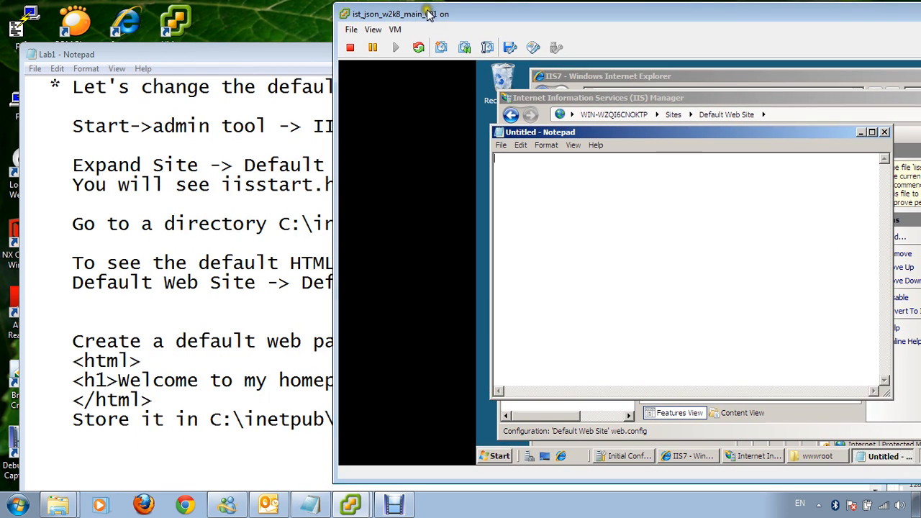
left_click(298, 50)
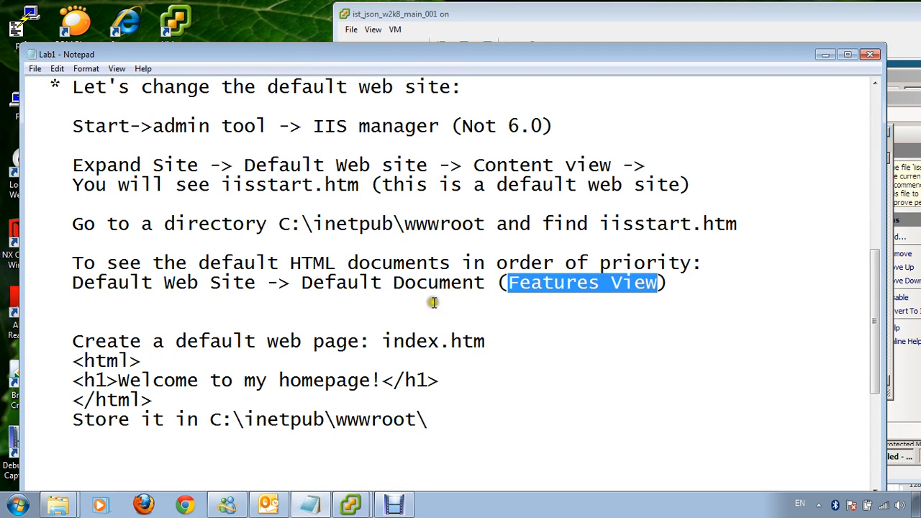
left_click_drag(381, 341, 489, 344)
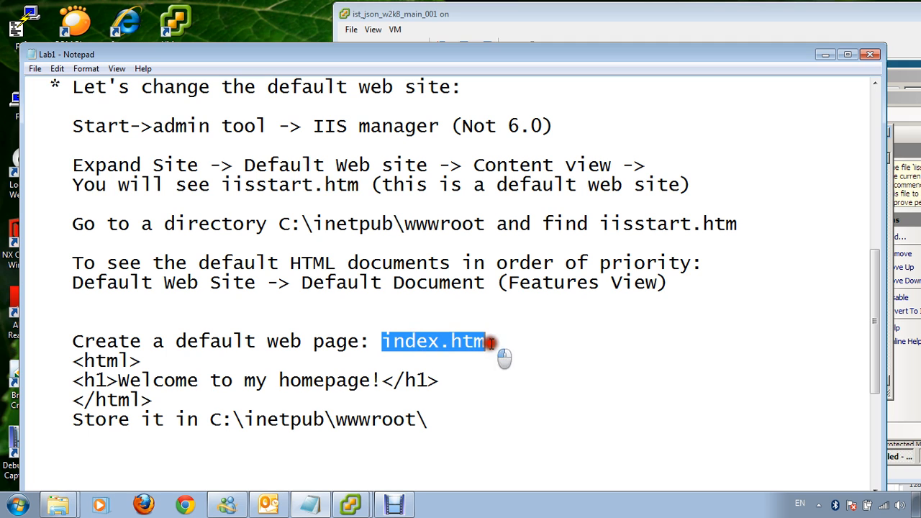
- Highlight the three lines of HTML code for the default web page in the Lab1 notes
left_click(536, 6)
left_click(558, 182)
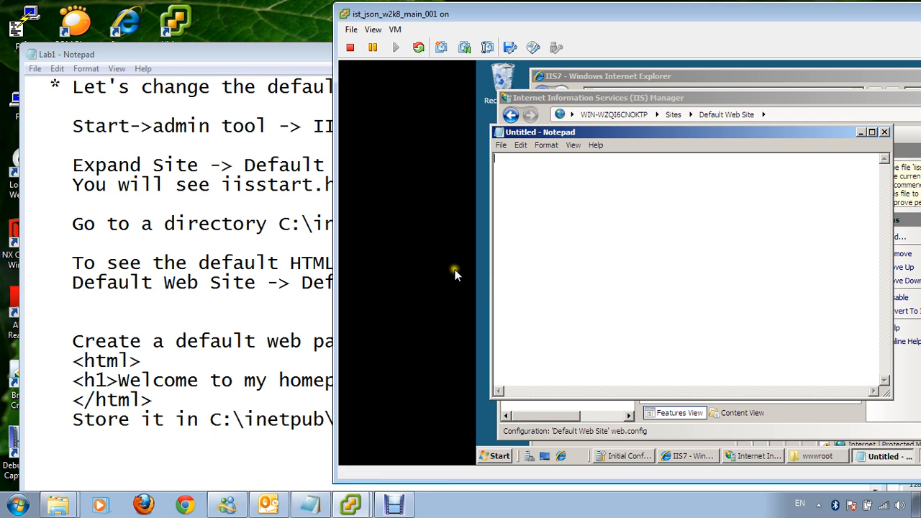
left_click(417, 223)
left_click_drag(246, 55, 258, 42)
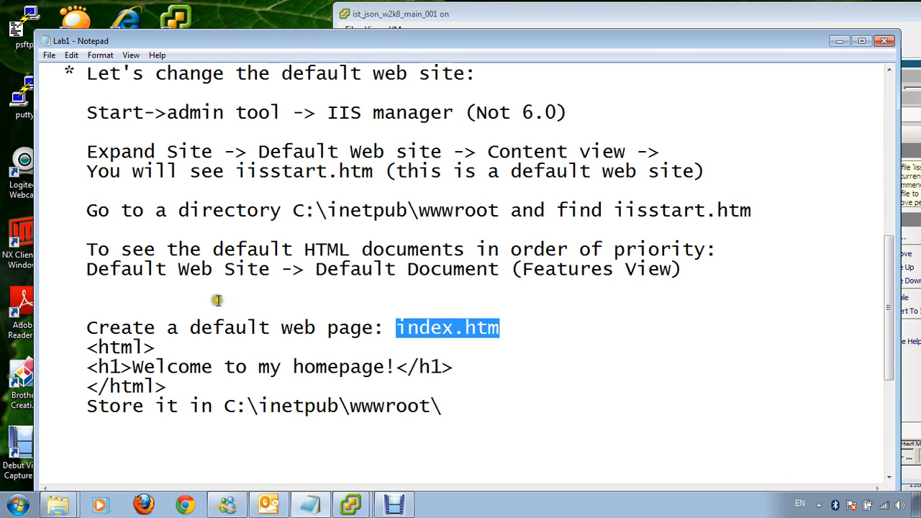
left_click_drag(86, 347, 408, 379)
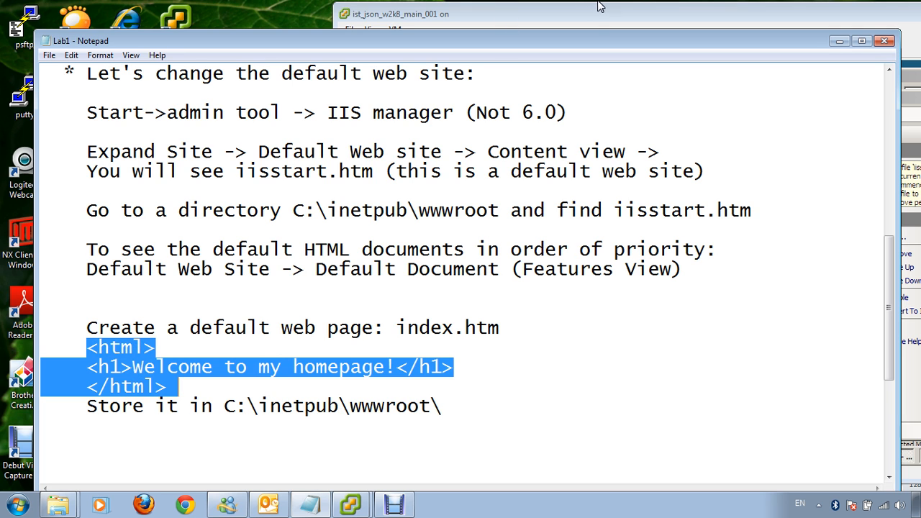
- Write the page in the virtual machine's Notepad: <html>, <h1> Welcome to my home page </h1> and </html> on separate lines
left_click_drag(578, 18, 576, 24)
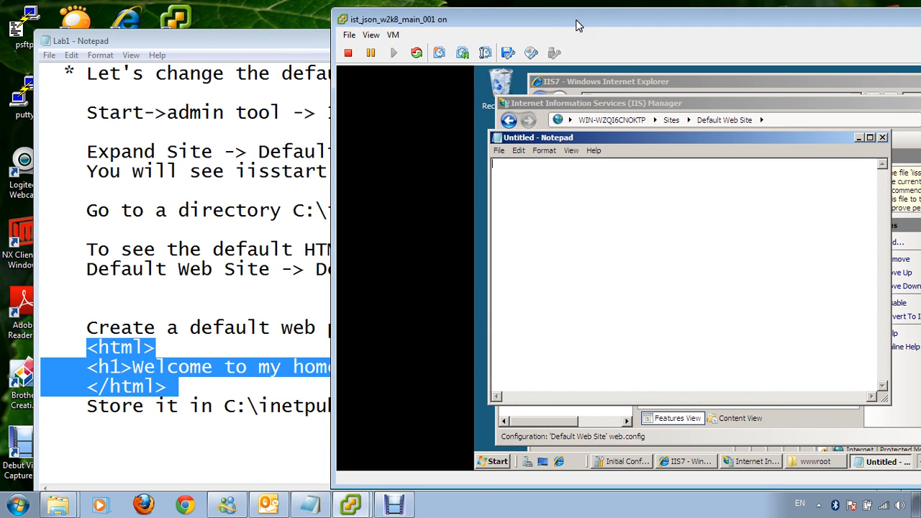
left_click(592, 24)
left_click(514, 176)
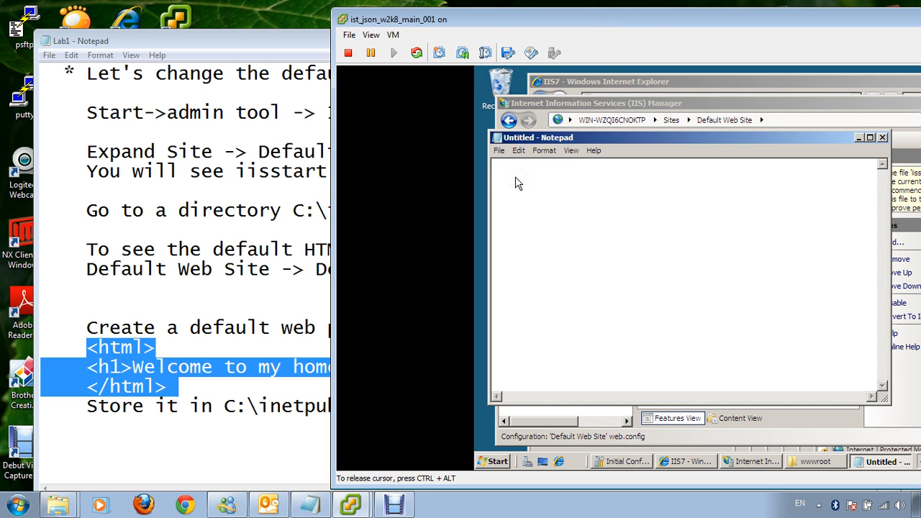
type("<")
type("h")
type("tml>")
left_click(516, 177)
key("Return")
left_click(516, 179)
type("<h")
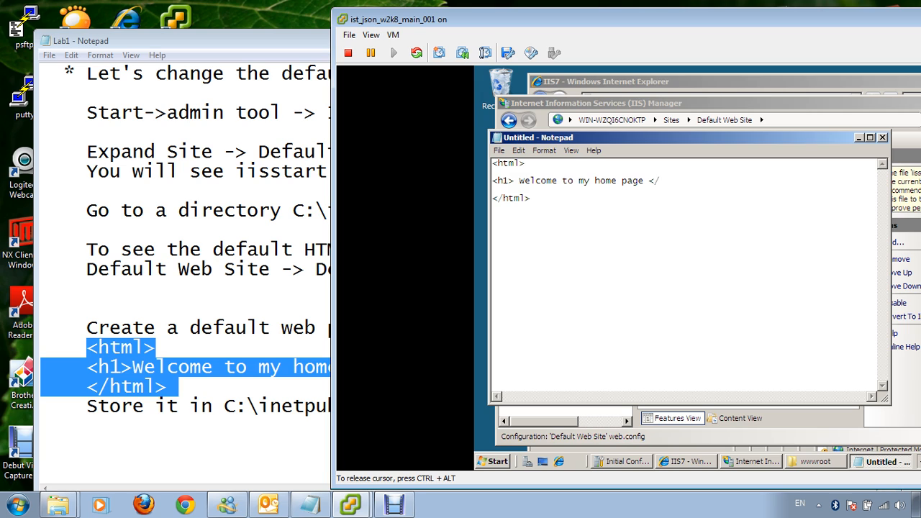
type(">")
- Start saving the page under a new name, with file name index.htm and file type All Files
left_click(498, 150)
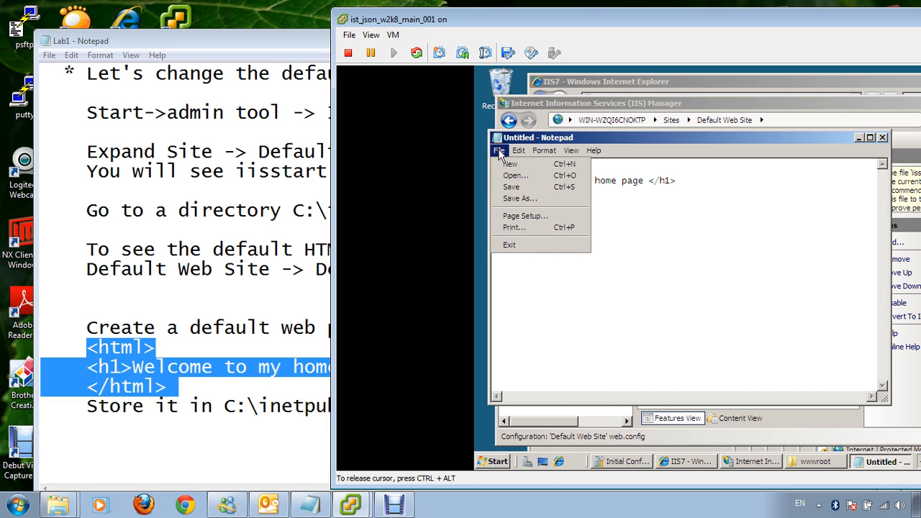
left_click(524, 199)
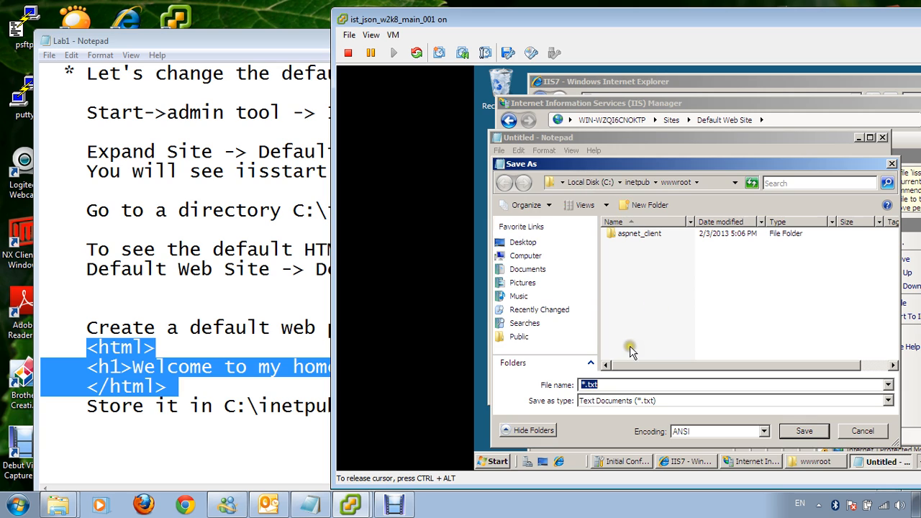
left_click(610, 382)
key("BackSpace")
type("index.htm")
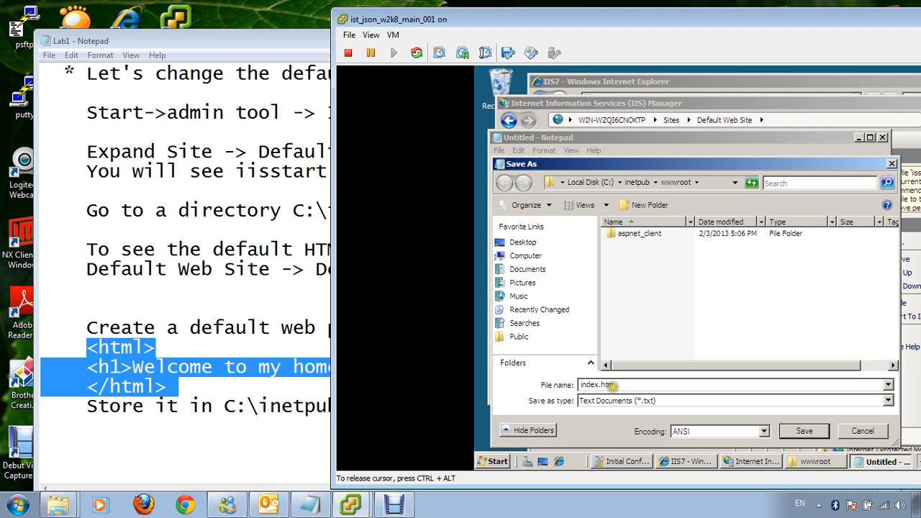
left_click(888, 401)
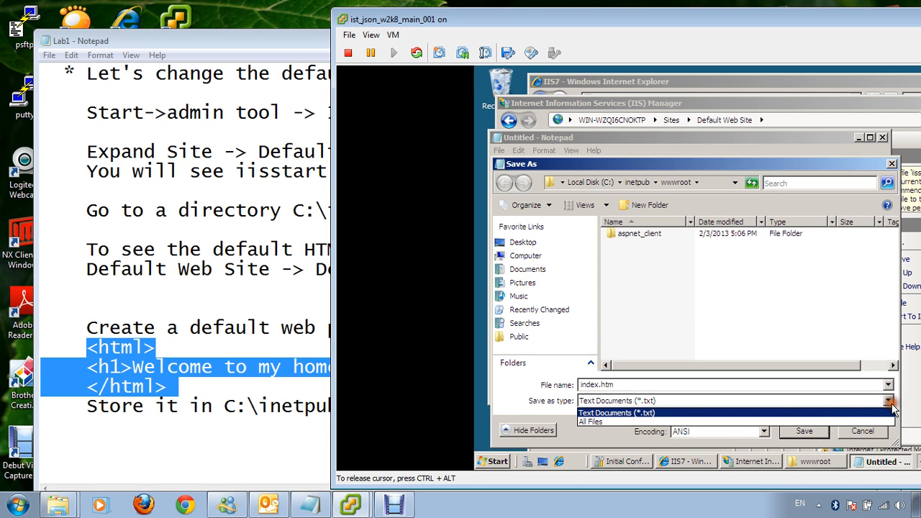
left_click(621, 422)
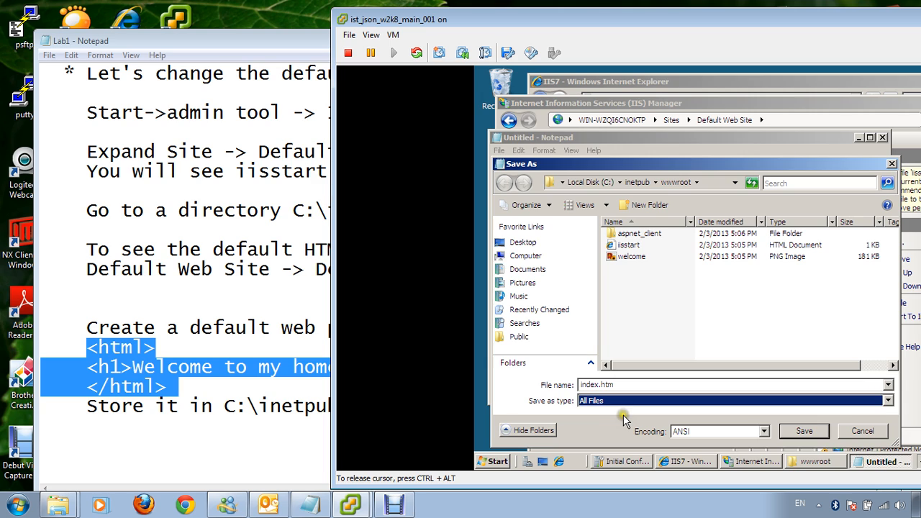
- Browse from Computer to C:\inetpub\wwwroot as the destination folder and save index.htm there
left_click(594, 408)
left_click(549, 269)
left_click(551, 256)
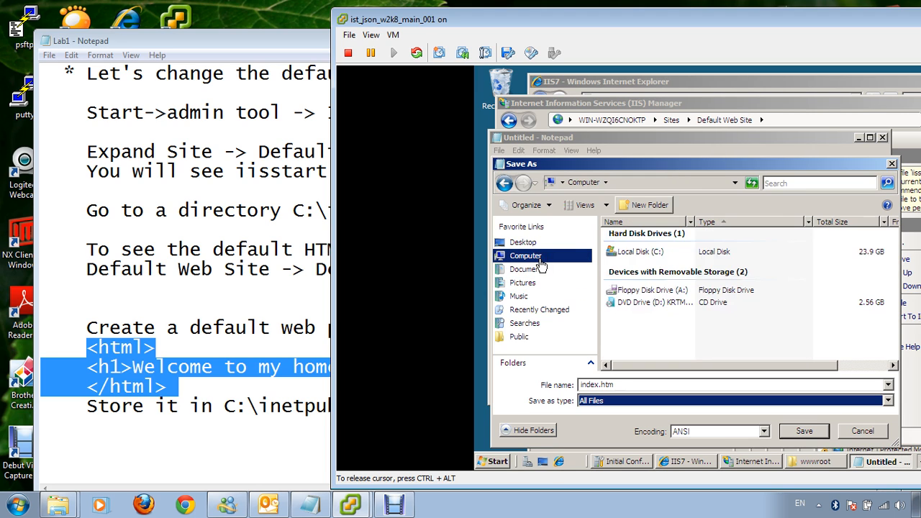
double_click(639, 253)
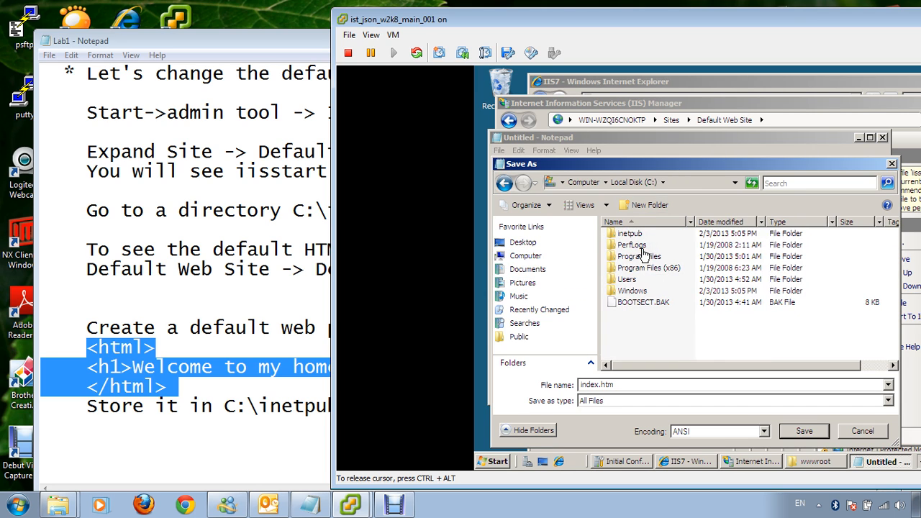
left_click(640, 235)
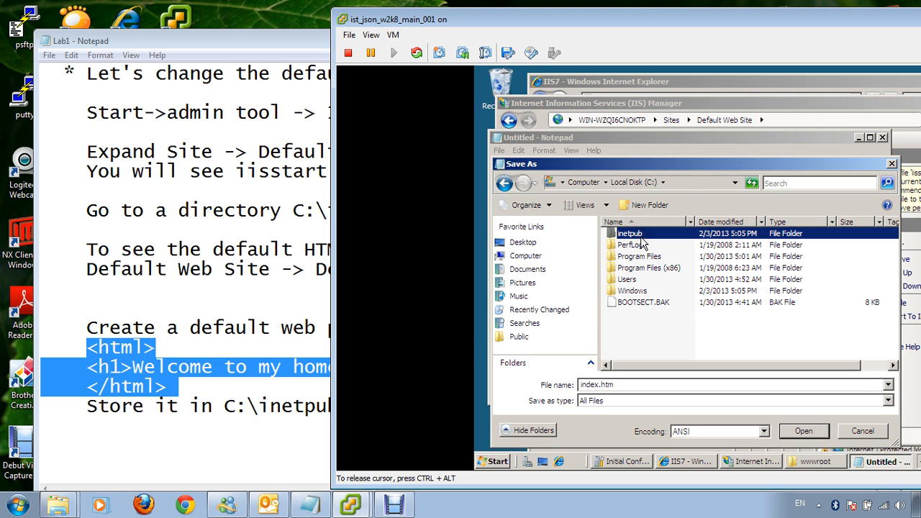
double_click(640, 236)
left_click(626, 291)
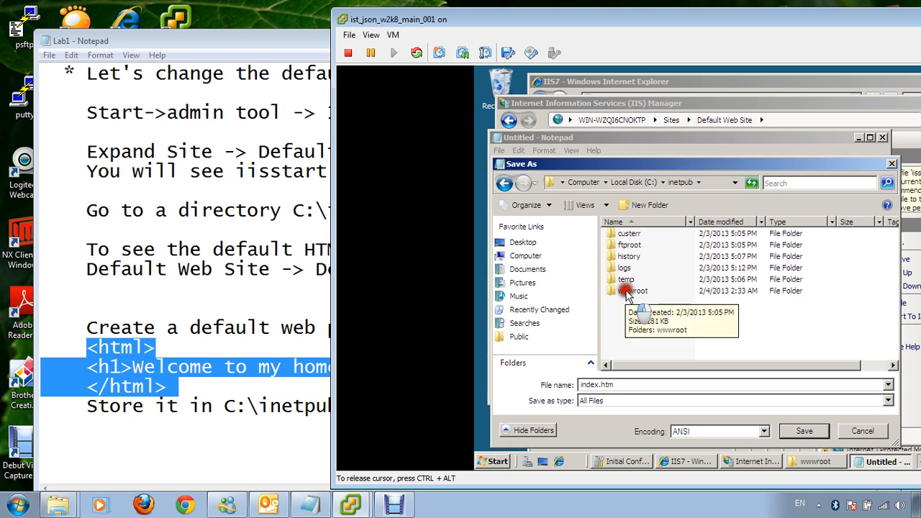
double_click(626, 292)
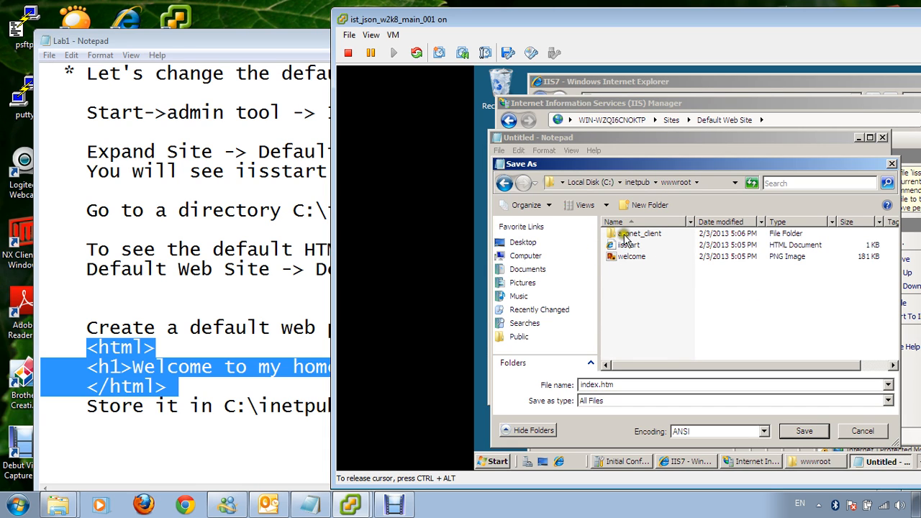
left_click(805, 430)
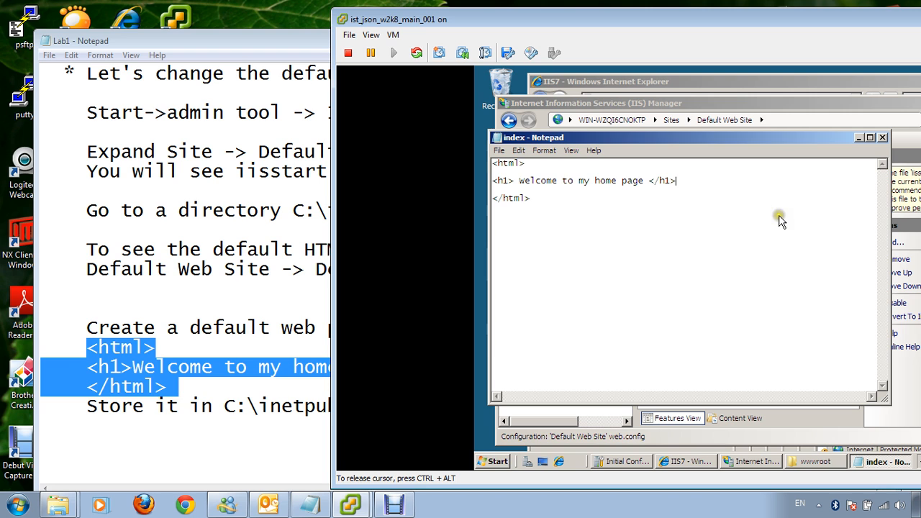
- Highlight the browser address 127.0.0.1 for testing from Win 2008 further down in the Lab1 notes
left_click(212, 382)
left_click_drag(891, 237, 888, 295)
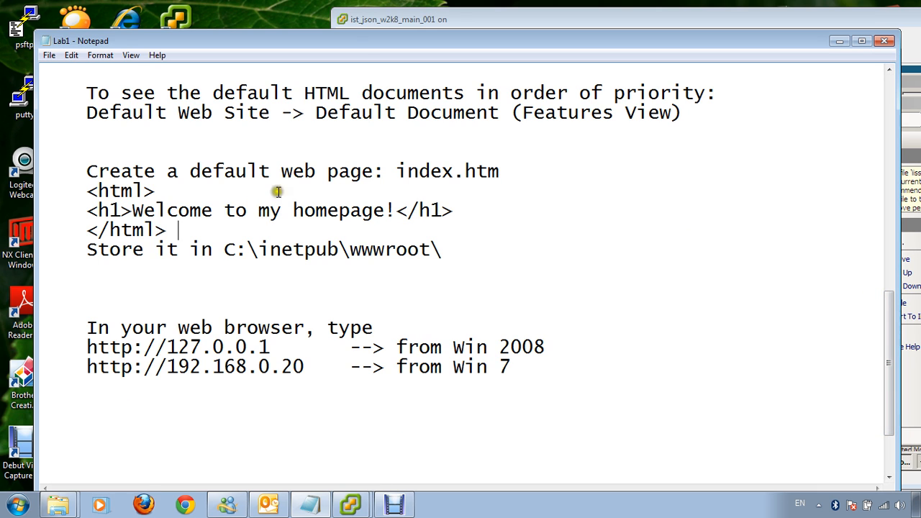
left_click_drag(351, 42, 319, 61)
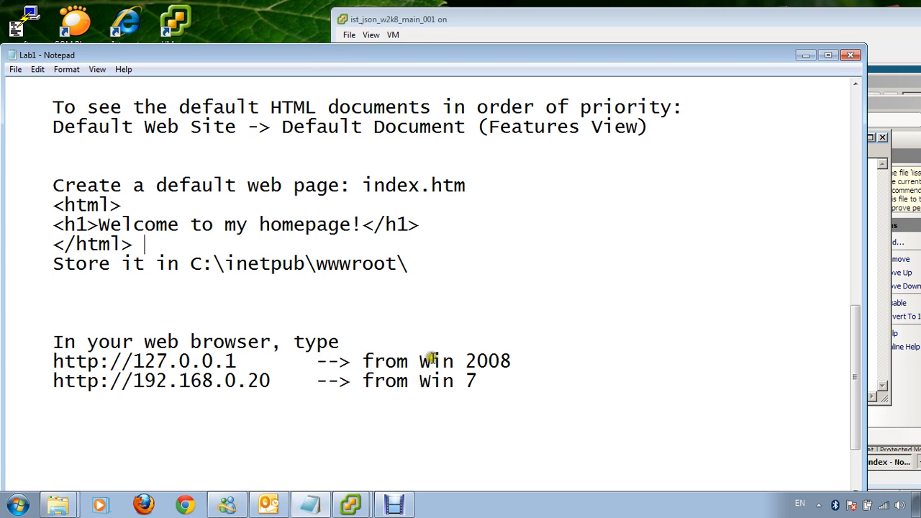
left_click_drag(421, 360, 536, 369)
left_click_drag(52, 360, 238, 369)
left_click(142, 360)
left_click_drag(134, 360, 237, 363)
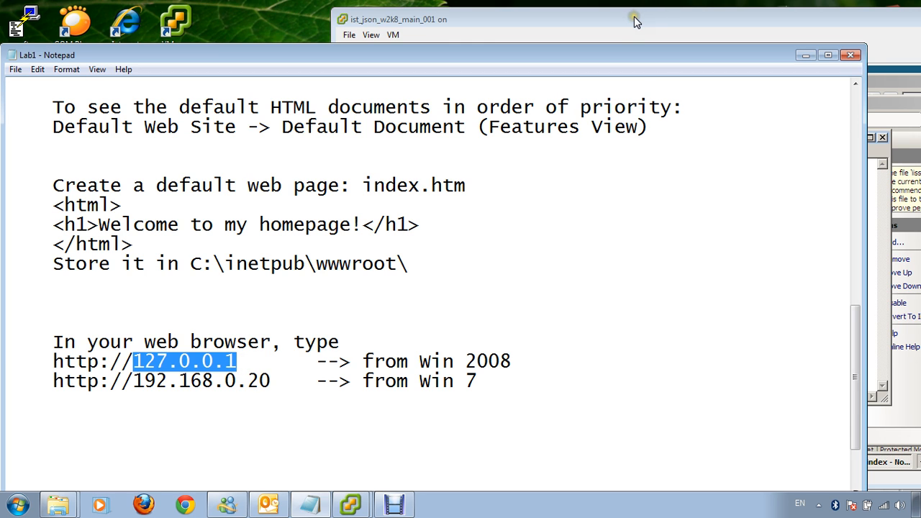
left_click(610, 23)
left_click_drag(610, 23, 561, 26)
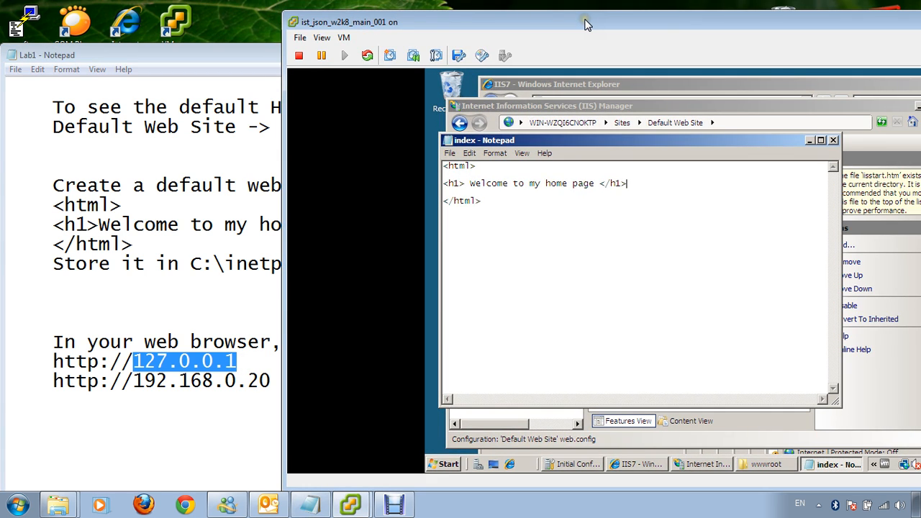
left_click(534, 86)
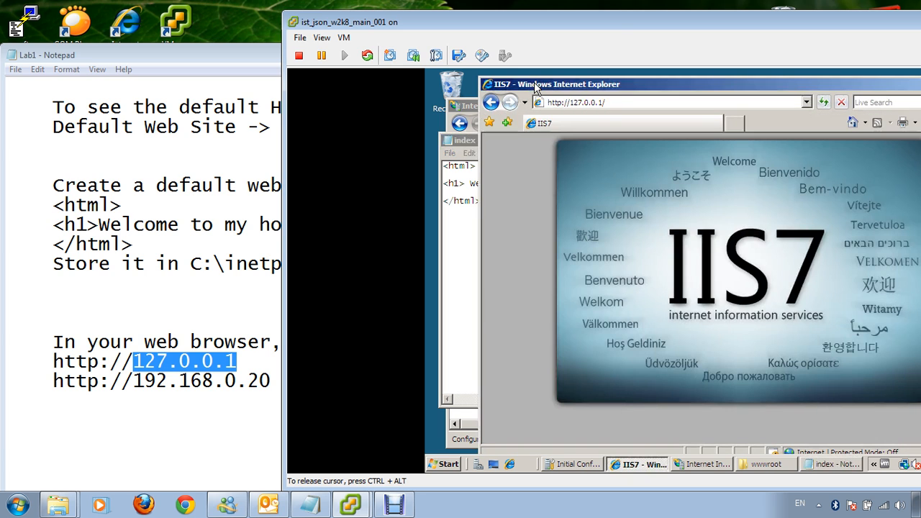
left_click(620, 101)
left_click(621, 101)
left_click(823, 102)
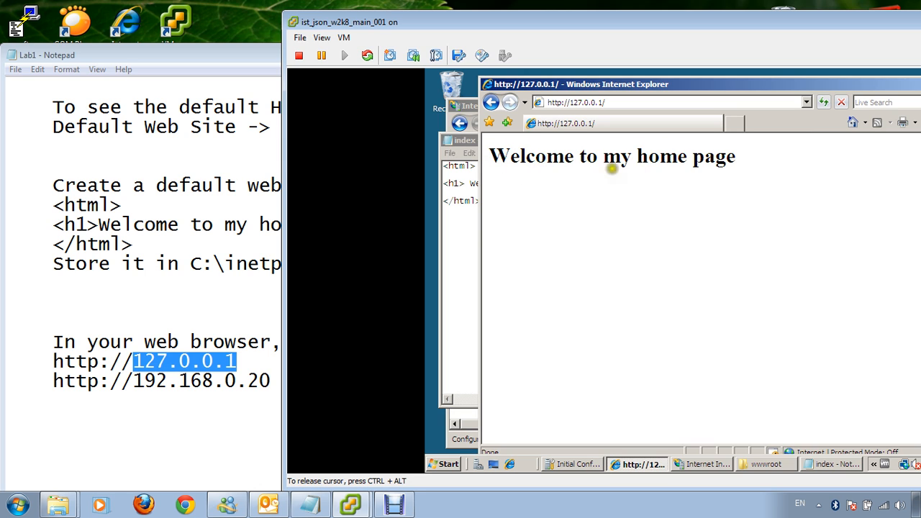
- Add the priority line "index.htm > issstart.htm." to the Lab1 notes above the web browser instructions
left_click(182, 309)
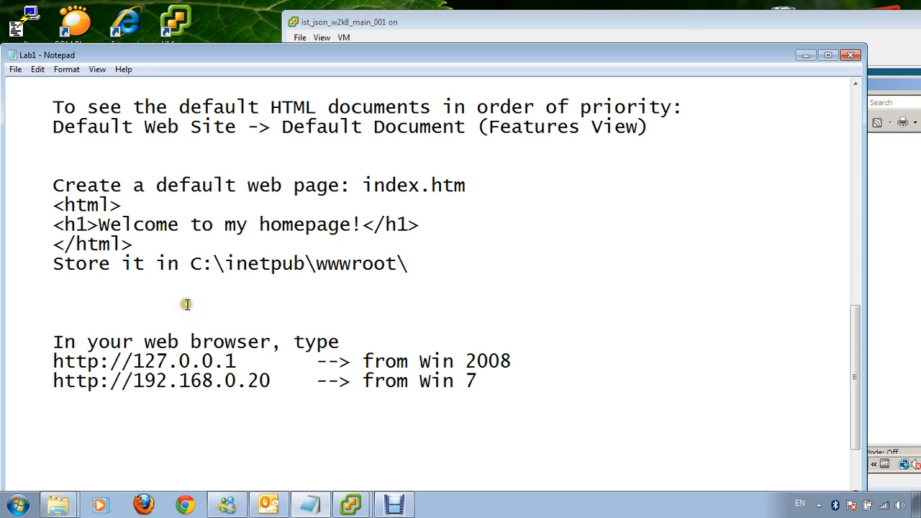
type("index.htm > is")
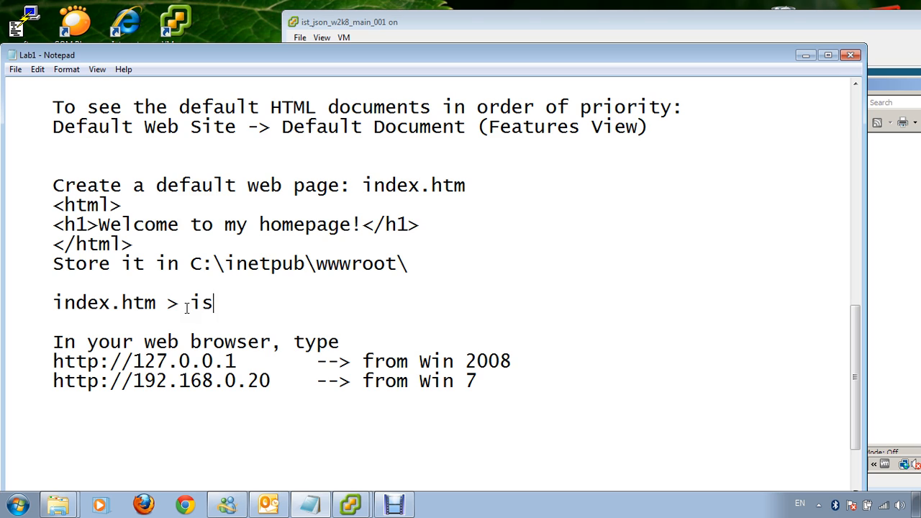
type("tart.hm")
key("BackSpace")
key("BackSpace")
type("htm.")
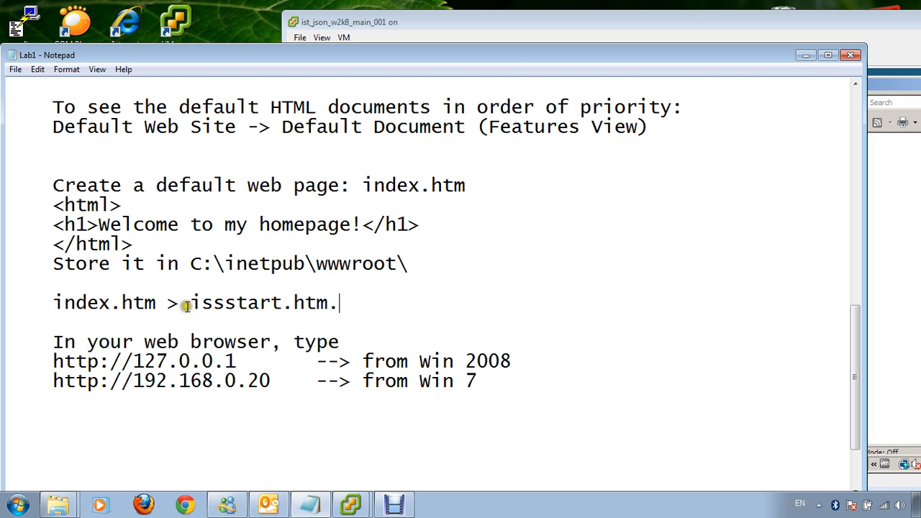
left_click_drag(419, 27, 242, 14)
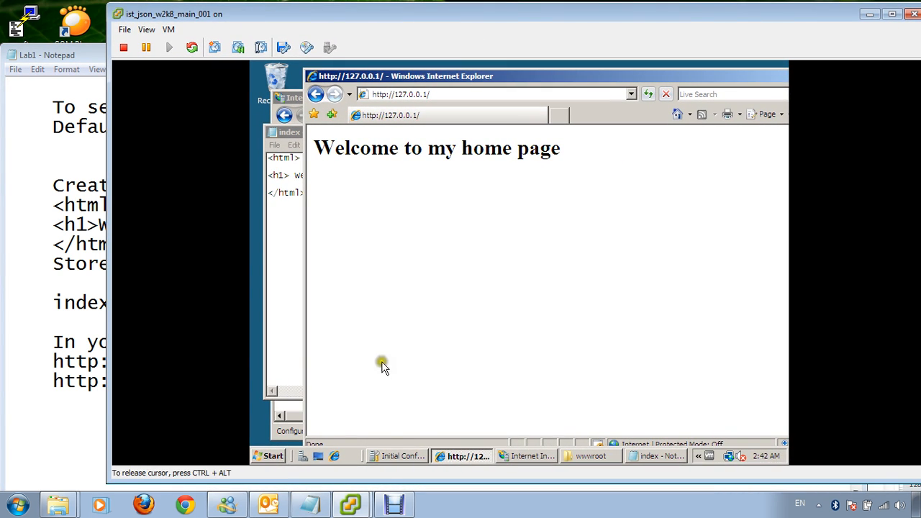
left_click(394, 506)
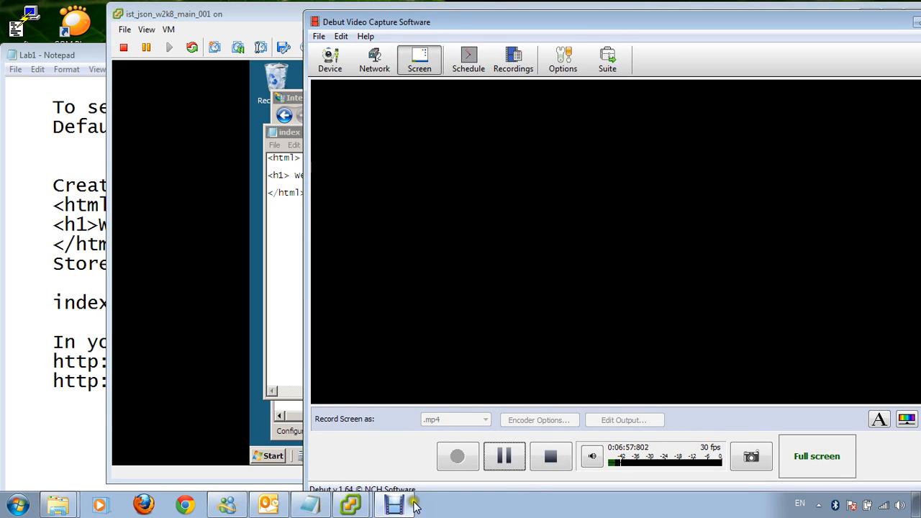